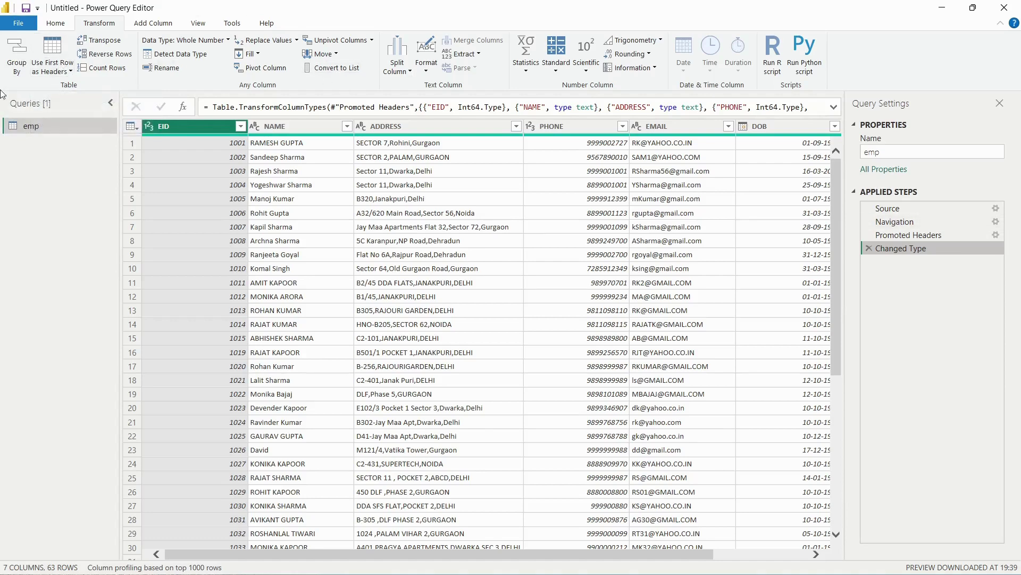
Demote the emp table's headers to the first row, then promote the first row back to headers
click(59, 71)
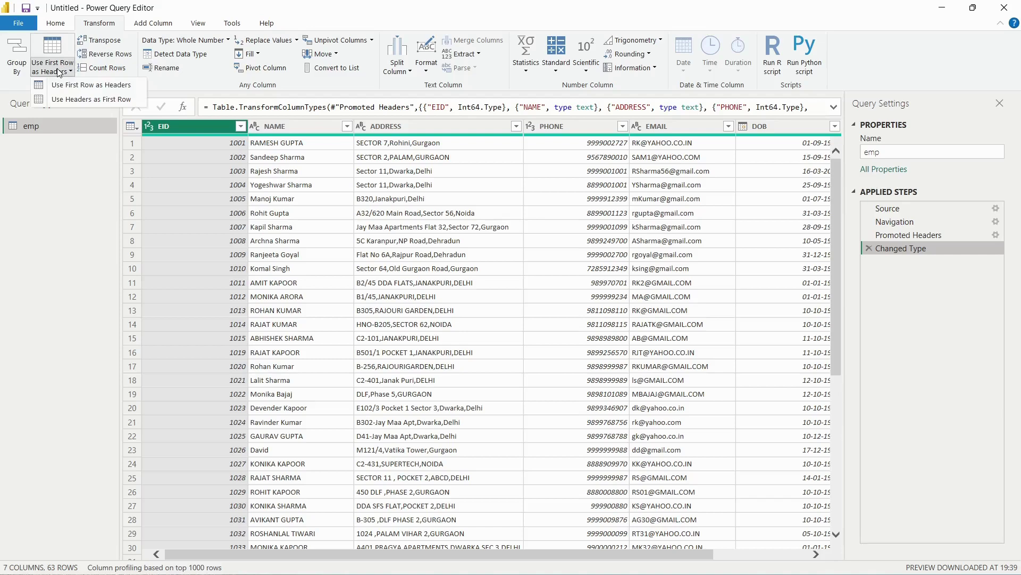
click(73, 103)
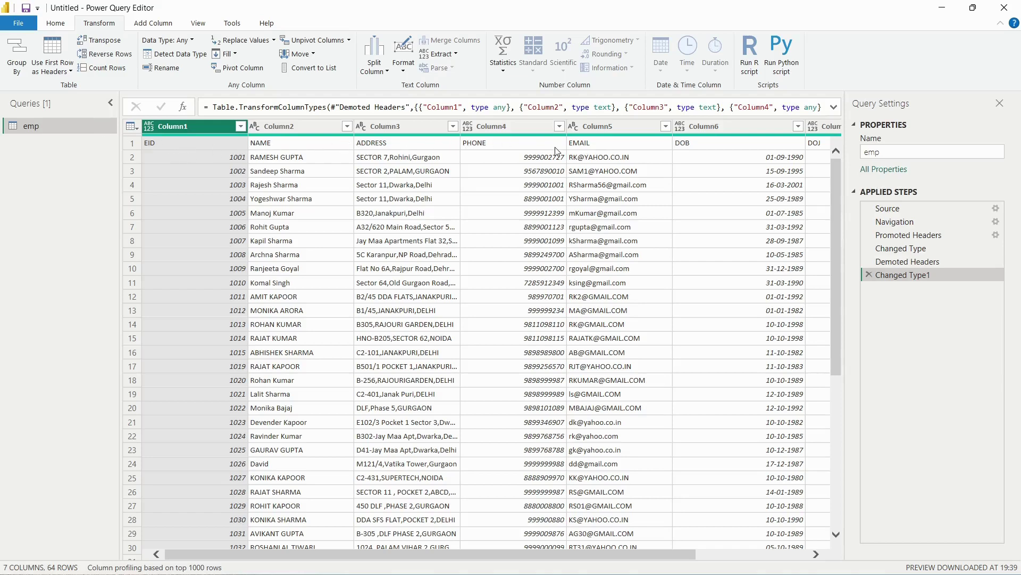
click(68, 74)
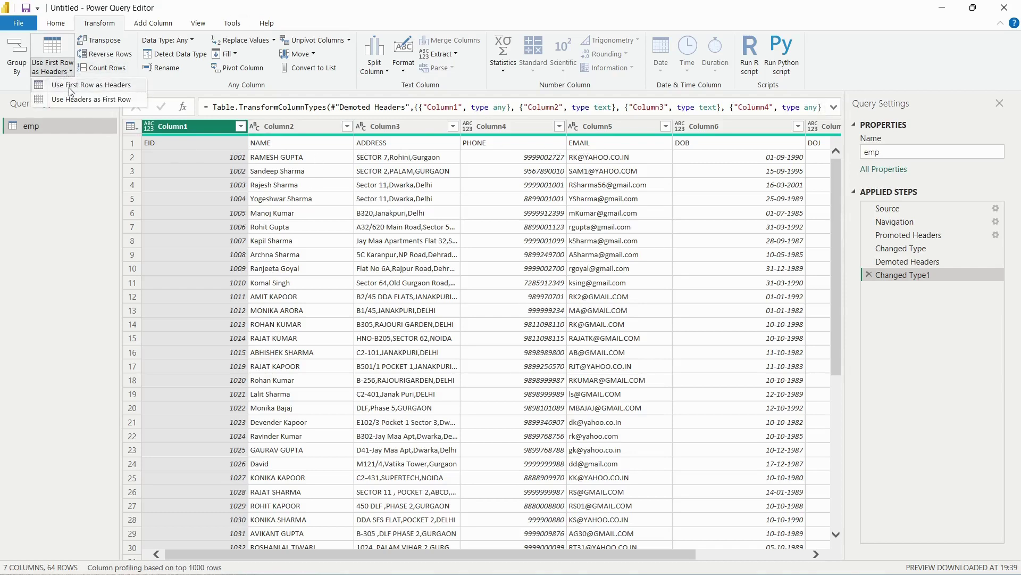
click(70, 87)
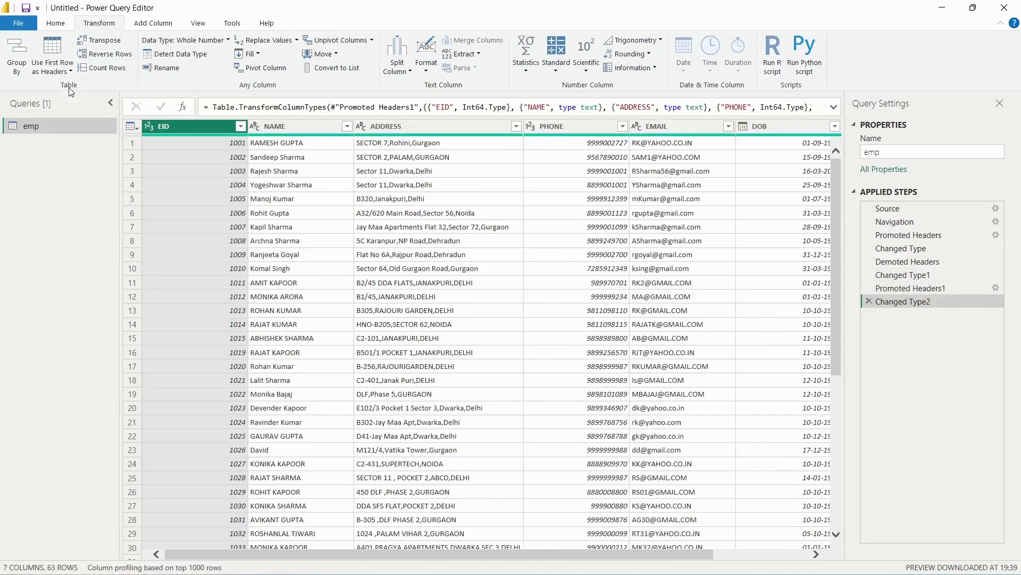
Transpose the emp table and transpose it back, then delete both transpose operations from the applied steps
click(99, 47)
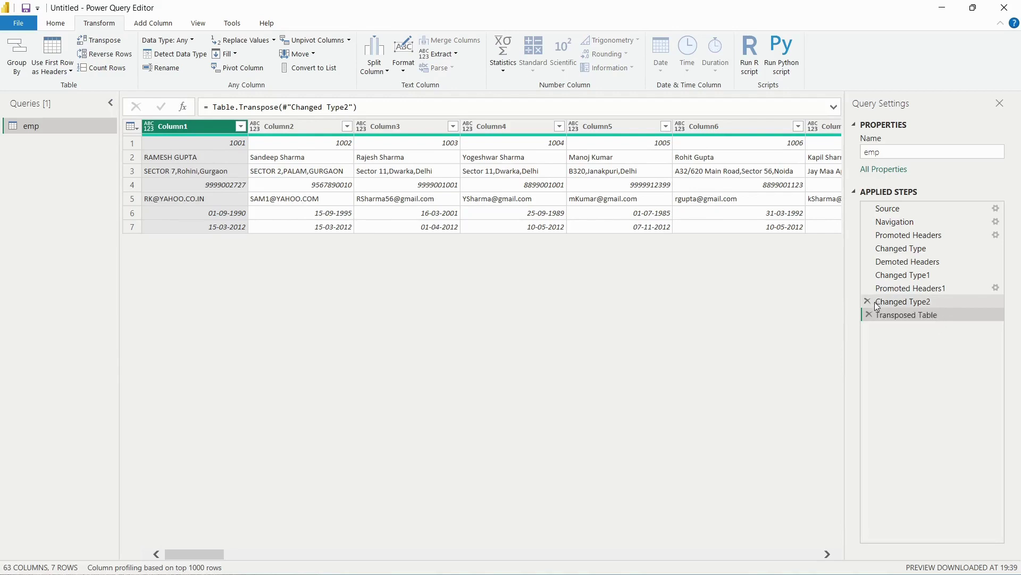
click(108, 41)
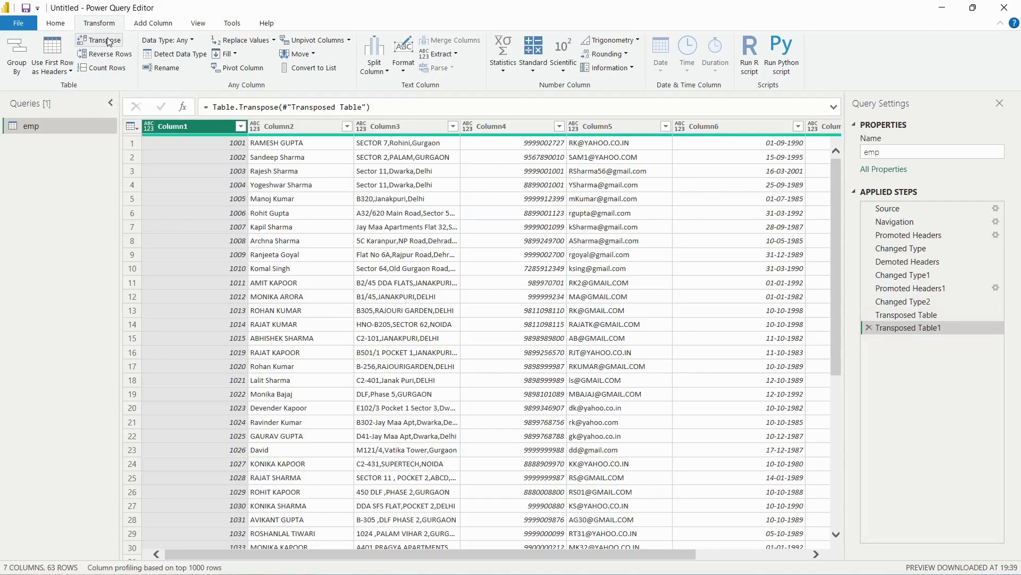
click(868, 327)
click(869, 315)
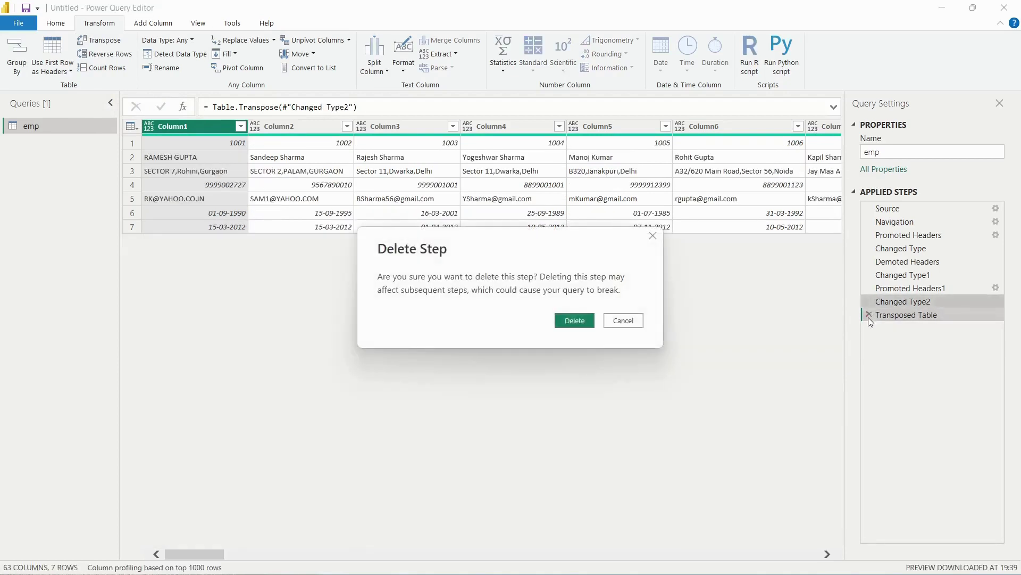
click(652, 236)
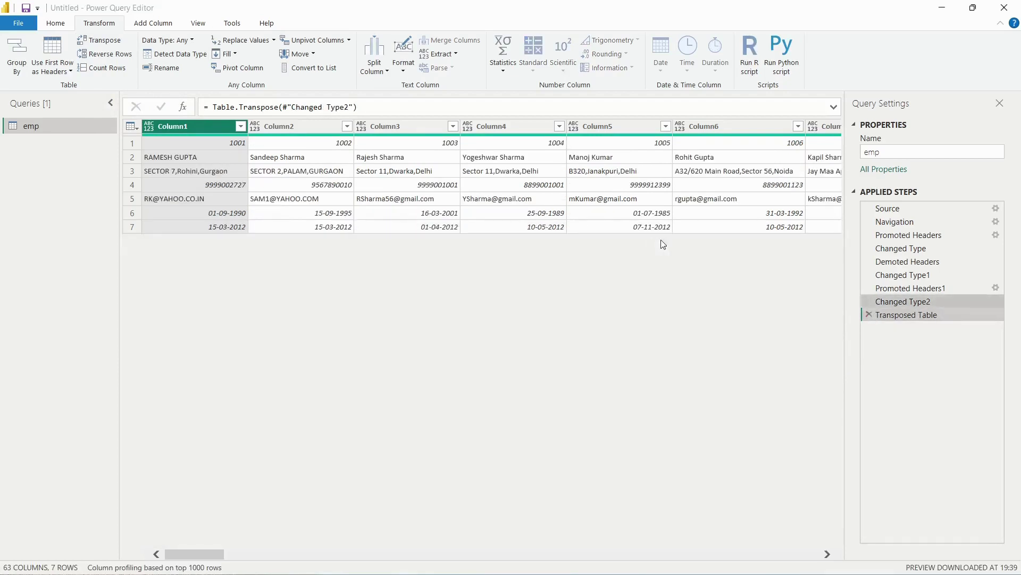
click(869, 315)
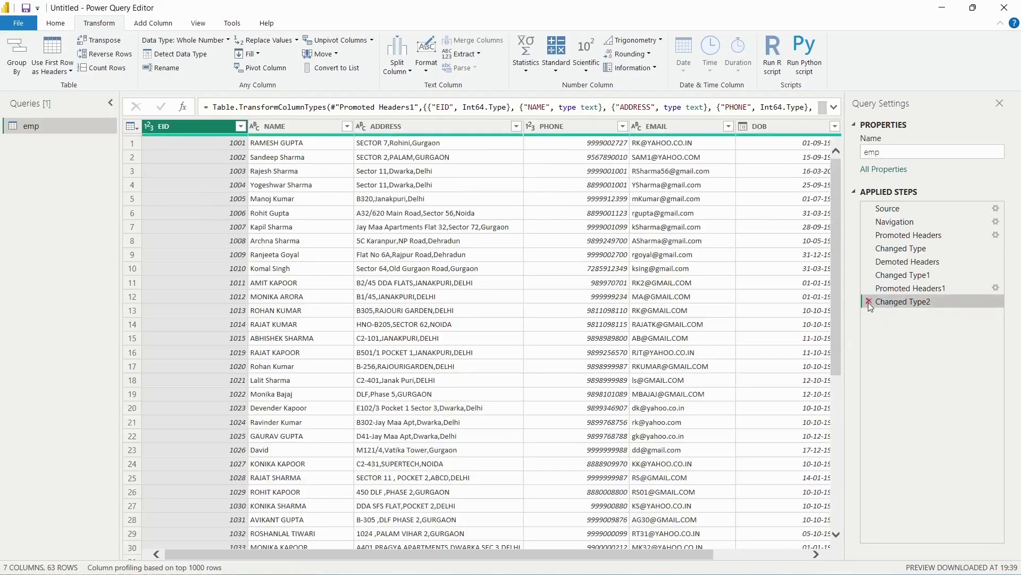
Delete the applied steps Changed Type2, Promoted Headers1, Changed Type1 and Demoted Headers from the emp query
click(869, 302)
click(868, 287)
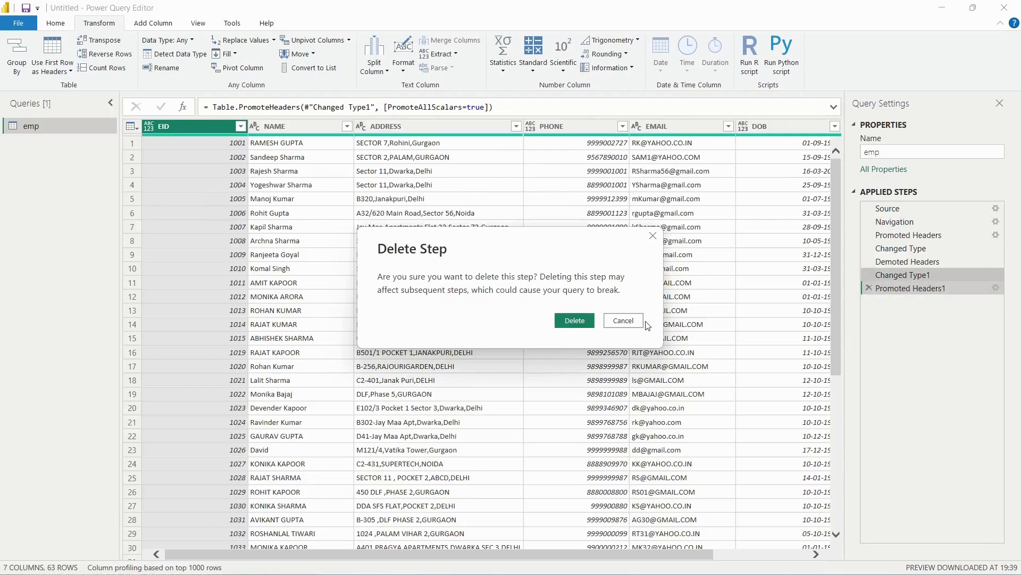
click(617, 321)
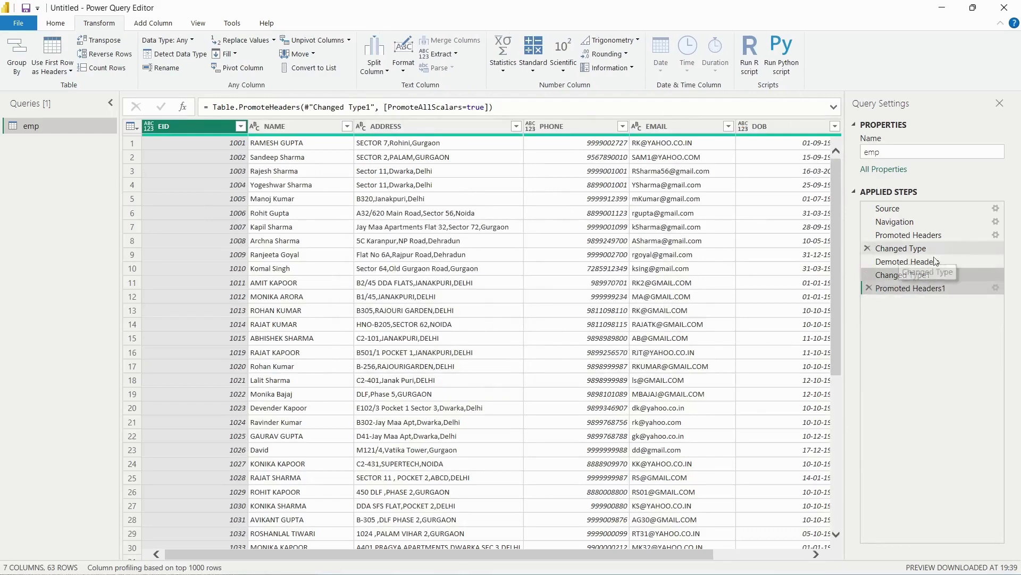
click(870, 287)
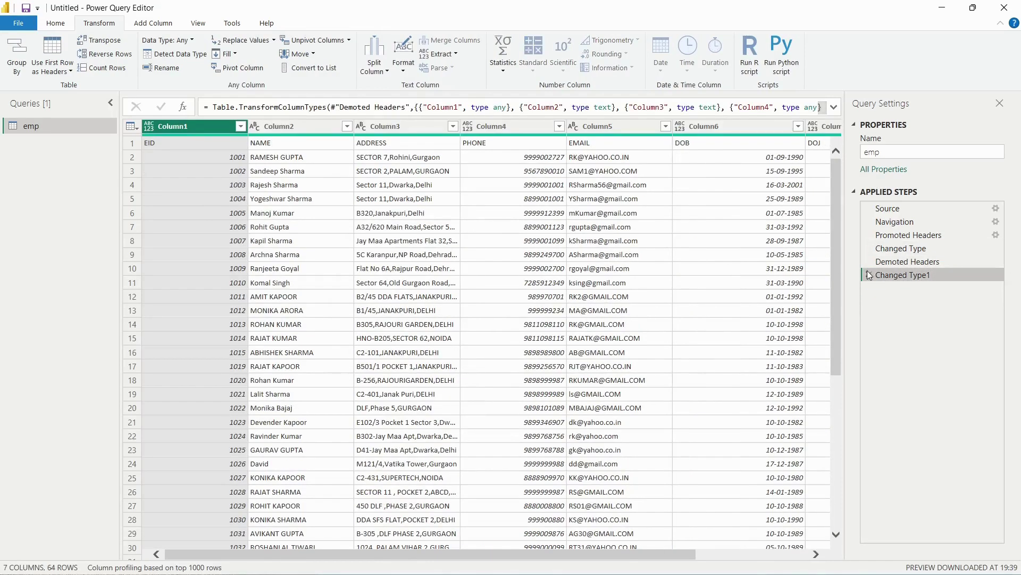
click(868, 274)
click(868, 261)
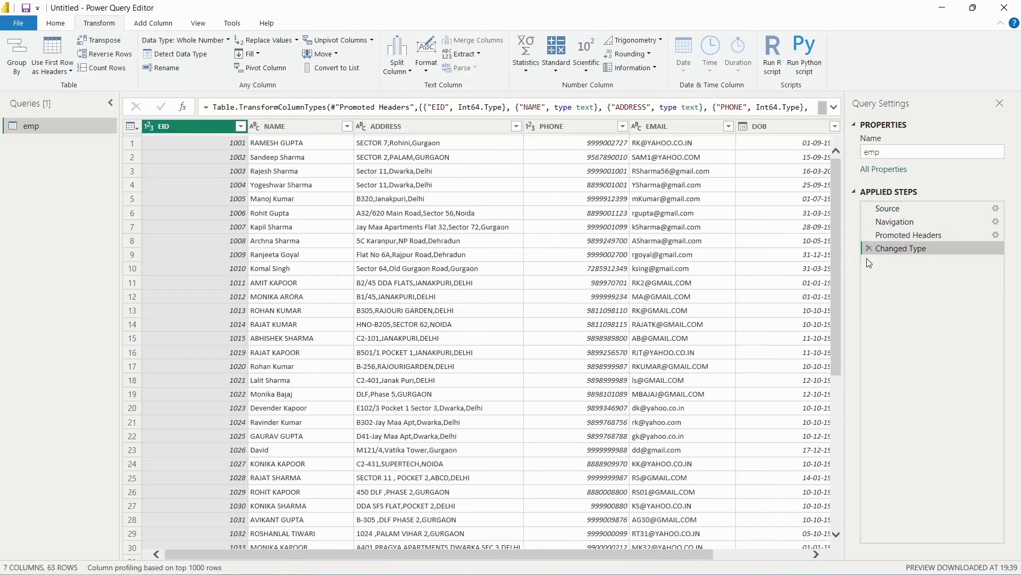
Reverse the row order of the emp table twice, then delete both reversals from the applied steps
click(121, 55)
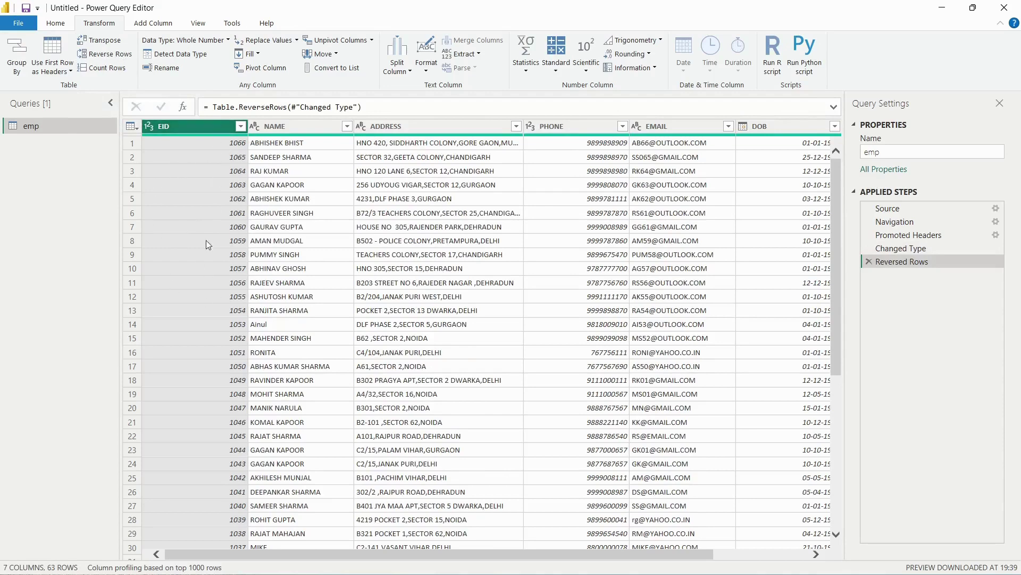
scroll(225, 234, down, 10)
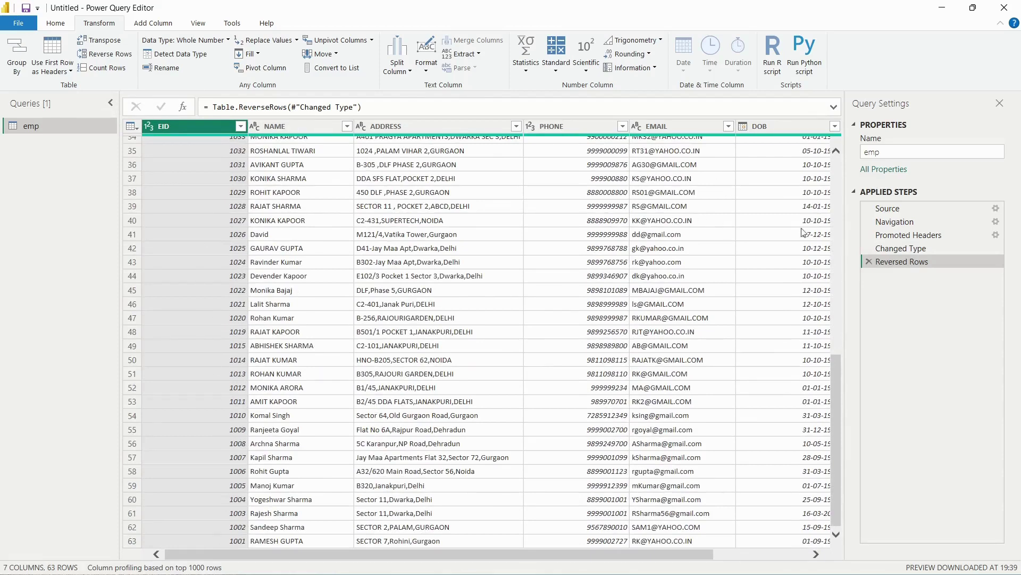
scroll(303, 314, up, 10)
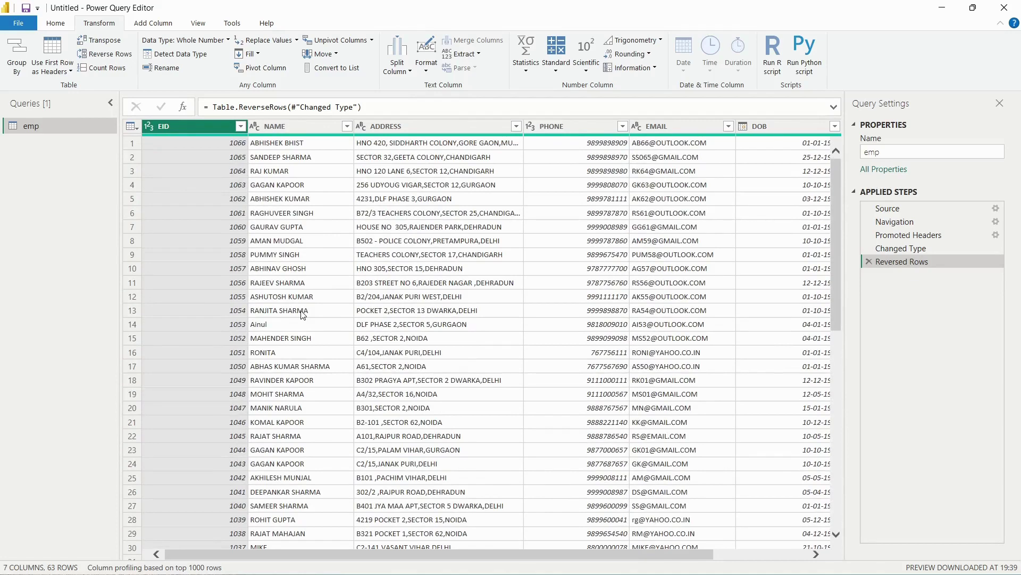
click(107, 57)
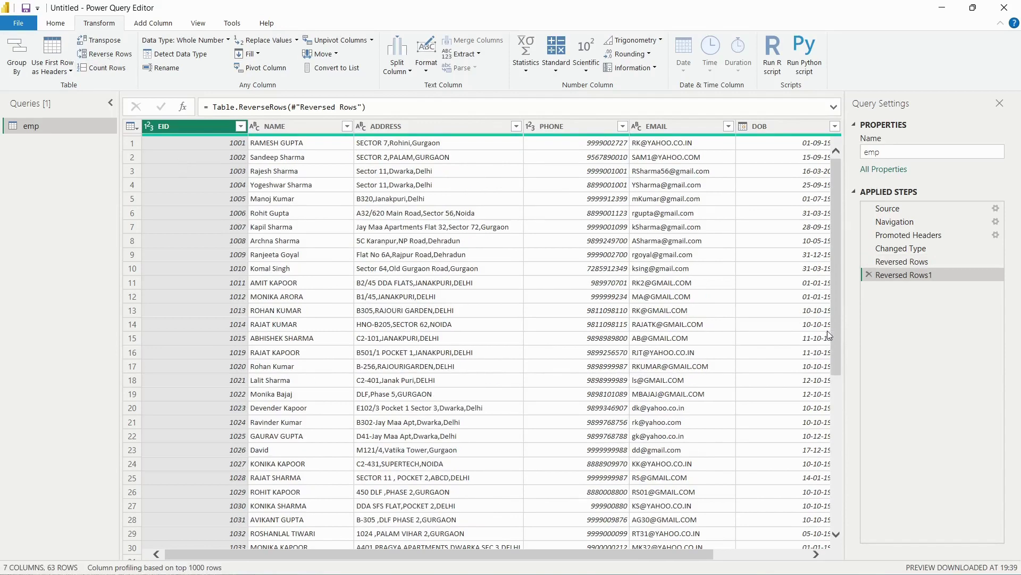
click(870, 275)
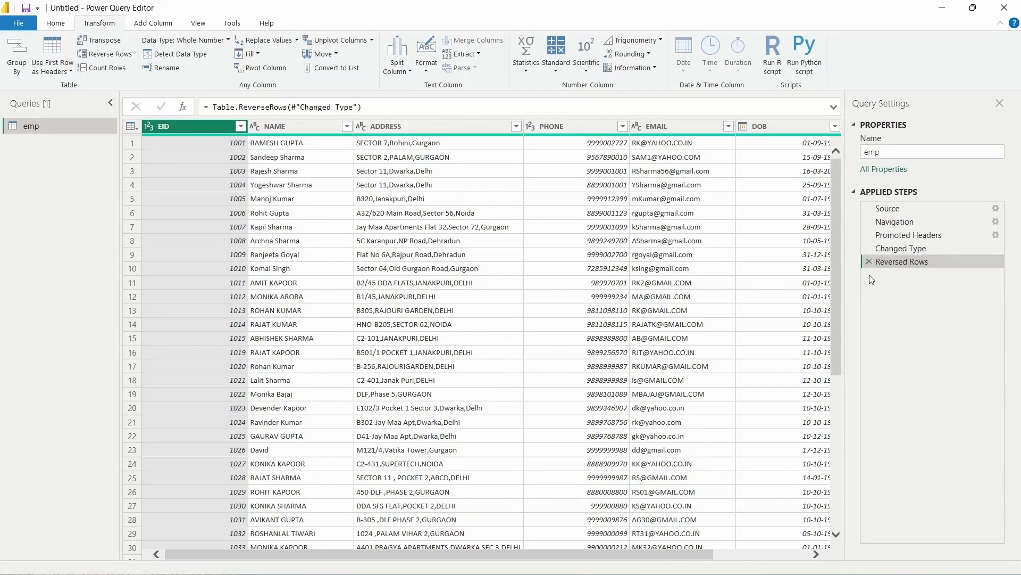
click(869, 262)
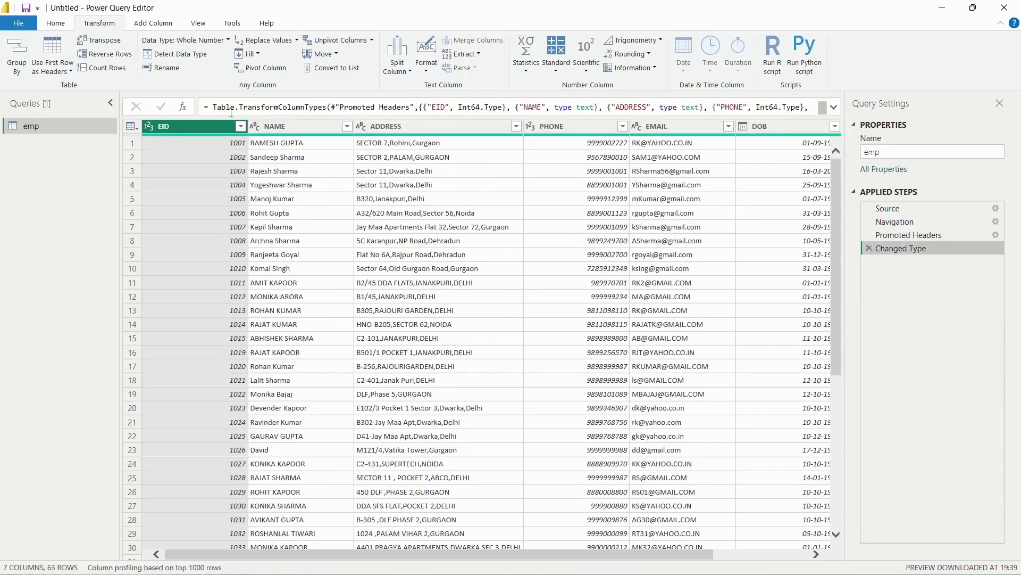
Count the rows of the emp table, then delete the Counted Rows step to restore the table
click(119, 69)
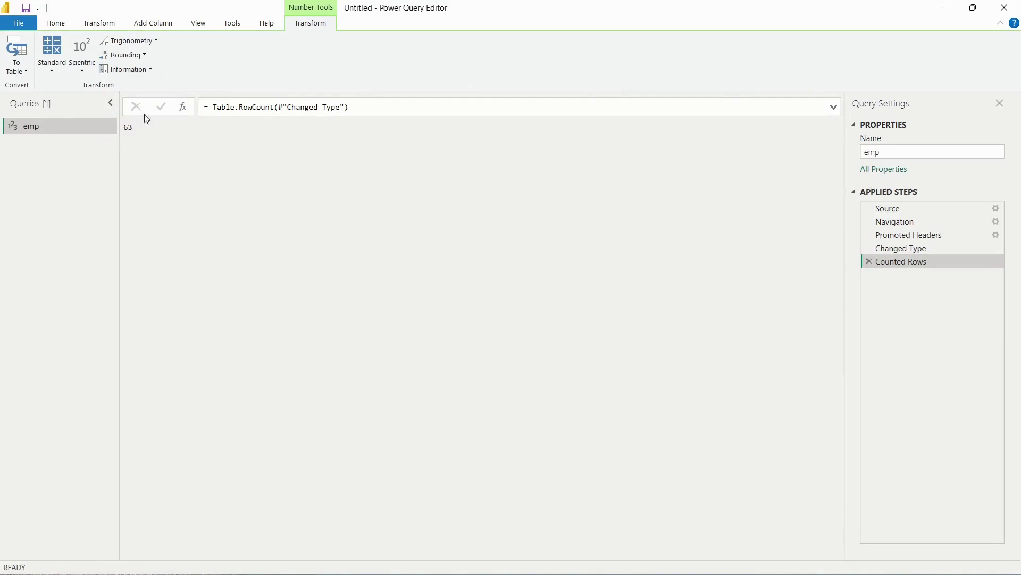
click(867, 264)
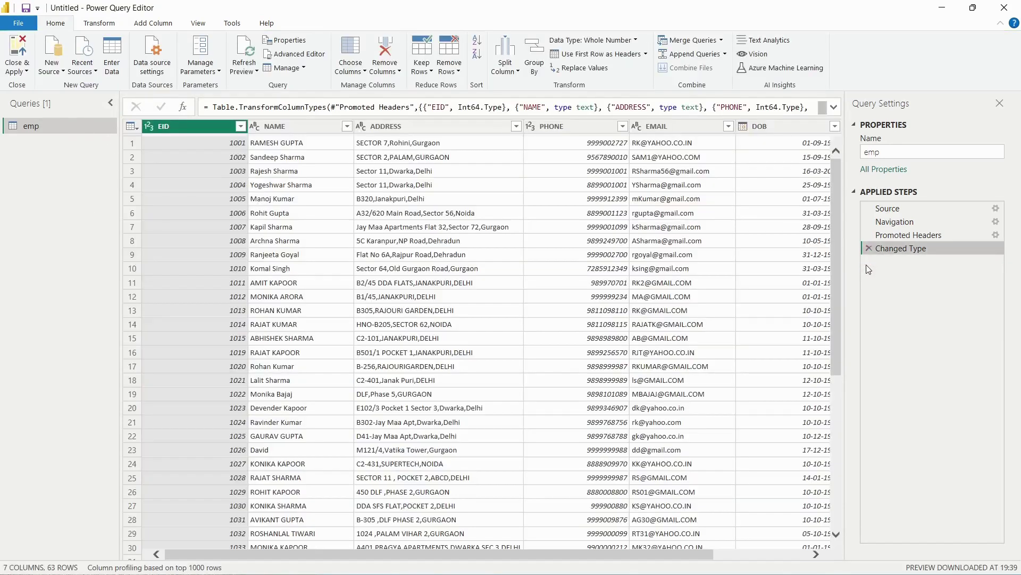
click(105, 23)
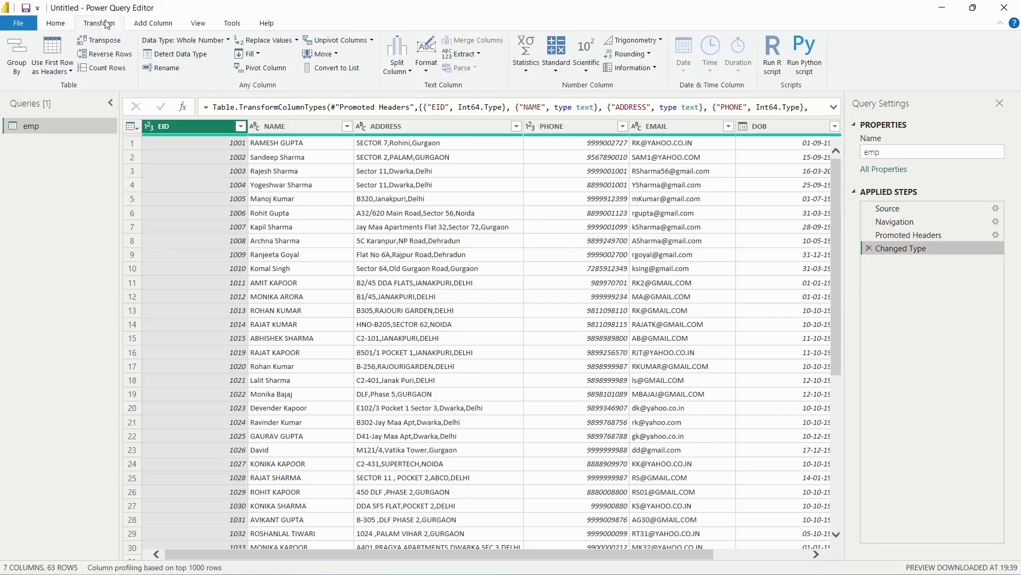
Review the data types offered for the EID column, keep Whole Number, and dismiss the antivirus pop-up
click(148, 131)
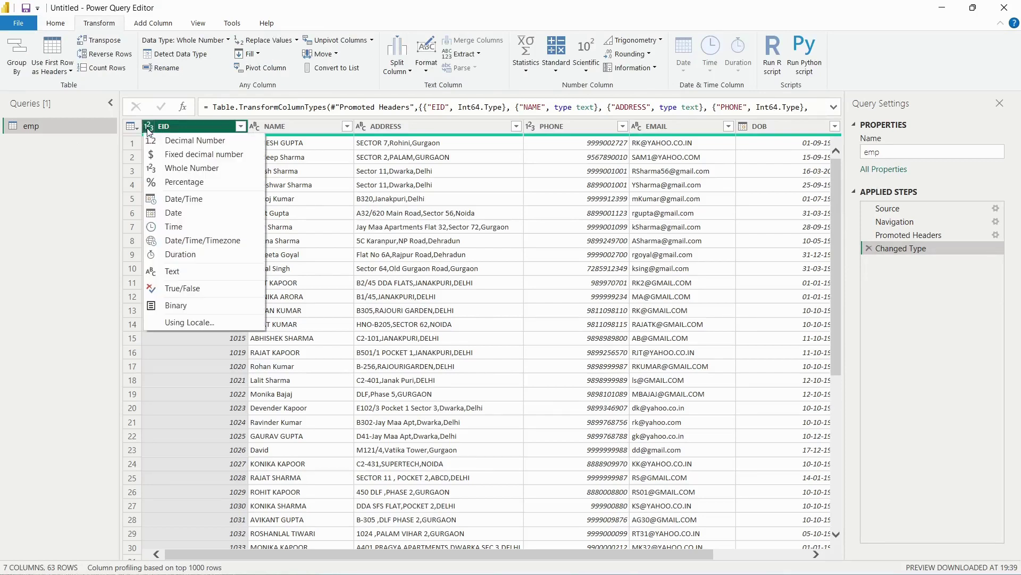
click(81, 197)
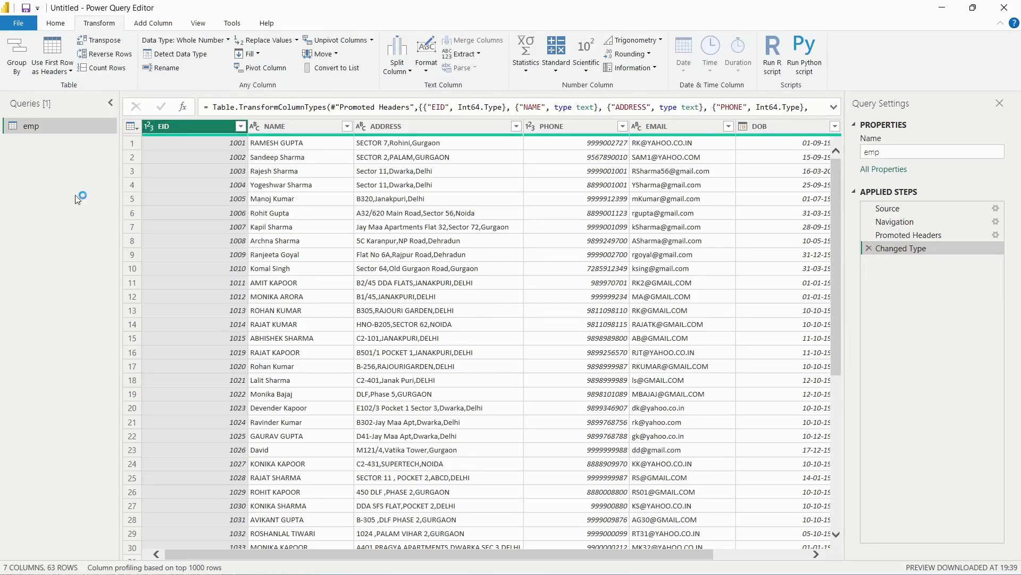
click(228, 41)
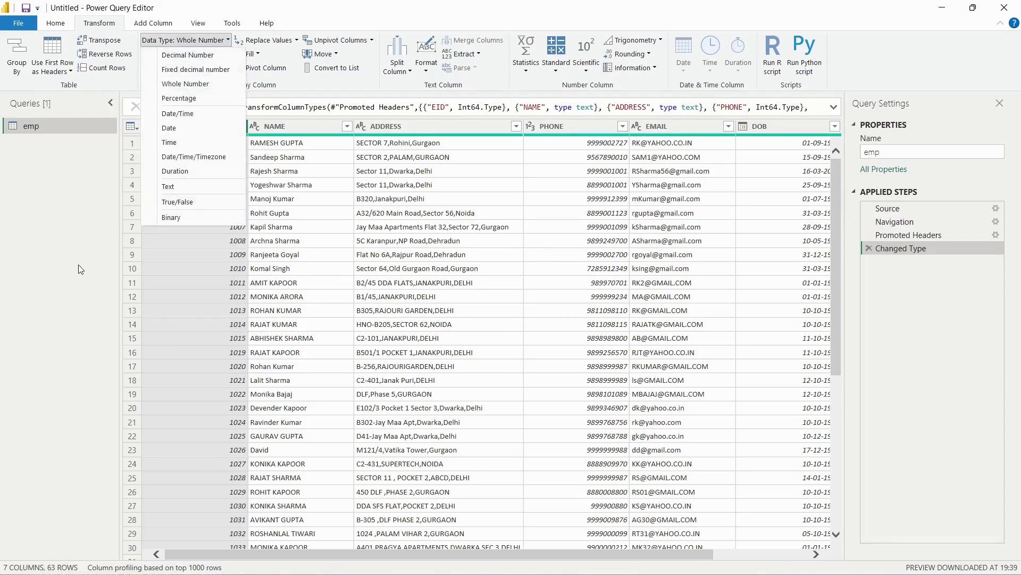
click(186, 84)
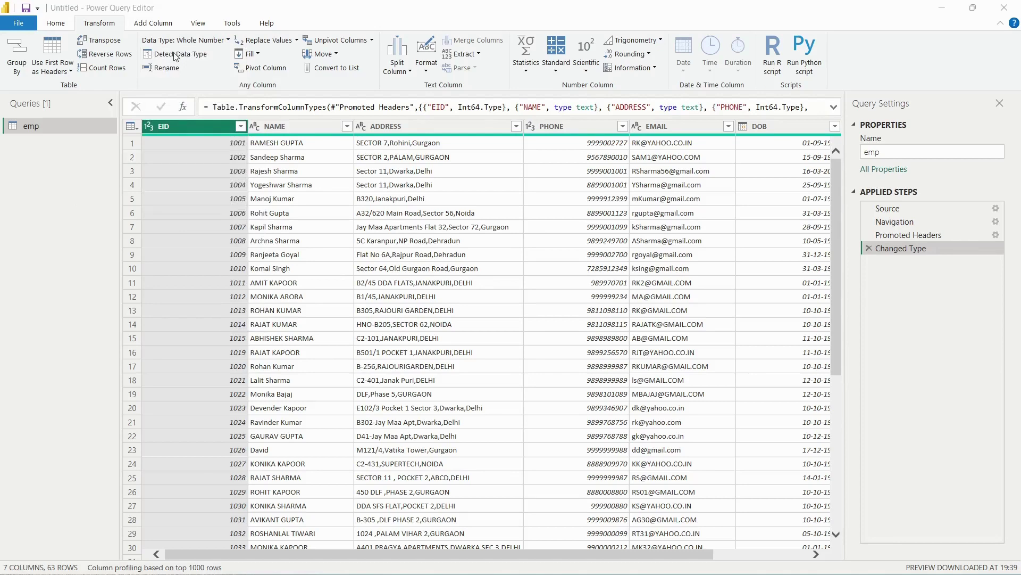
scroll(376, 159, right, 3)
scroll(376, 159, left, 3)
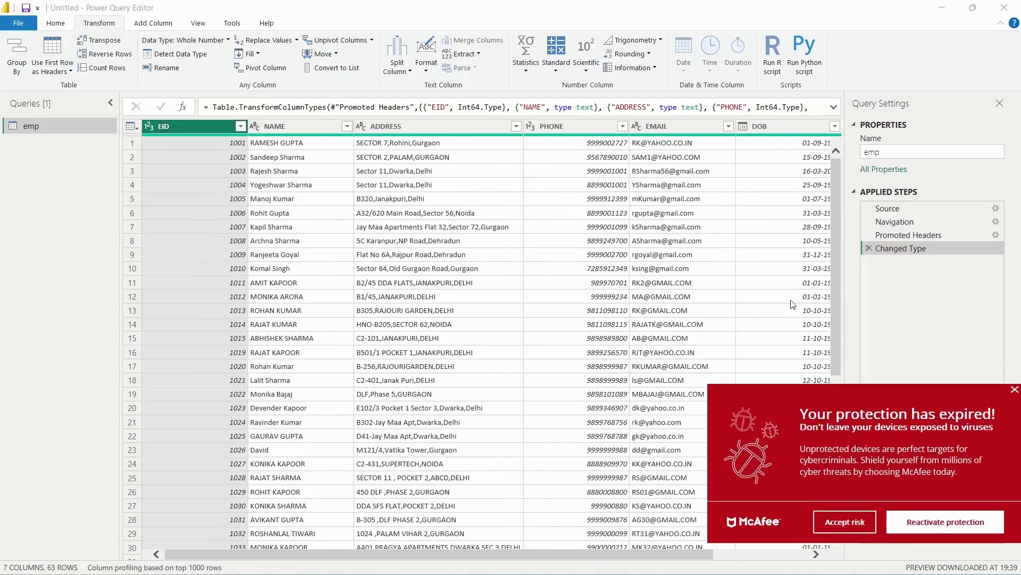
click(1015, 390)
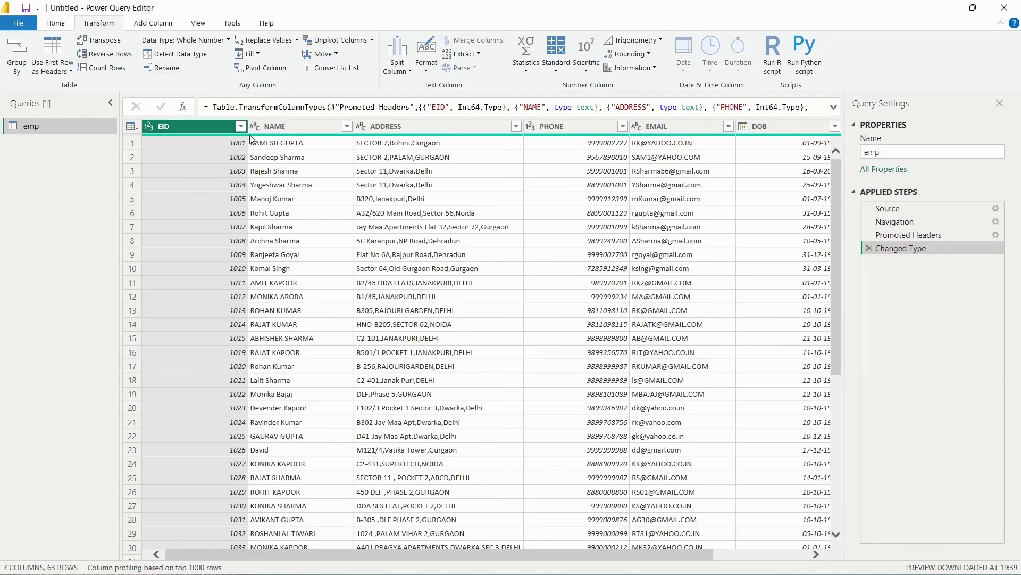
Rename the NAME column to Name directly in its header
click(286, 126)
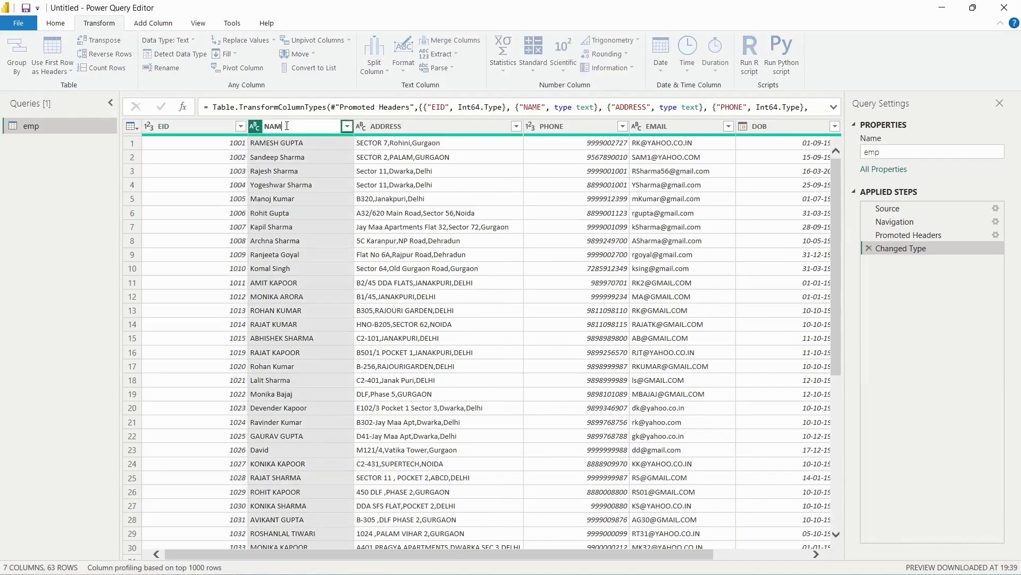
key(BackSpace)
key(BackSpace)
key(BackSpace)
text(Nam)
key(Return)
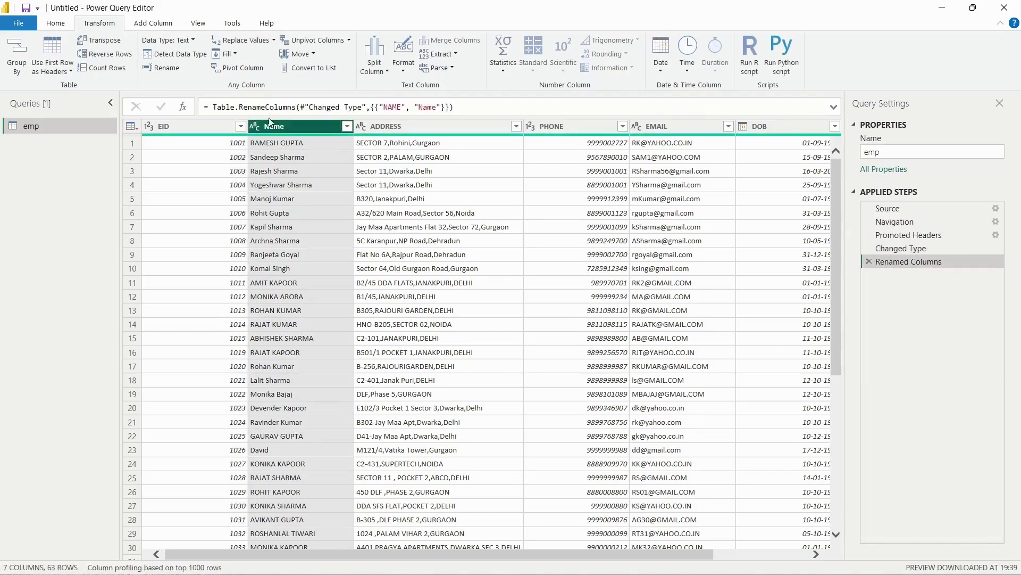
Rename the Name column back to NAME using the Rename command
click(166, 68)
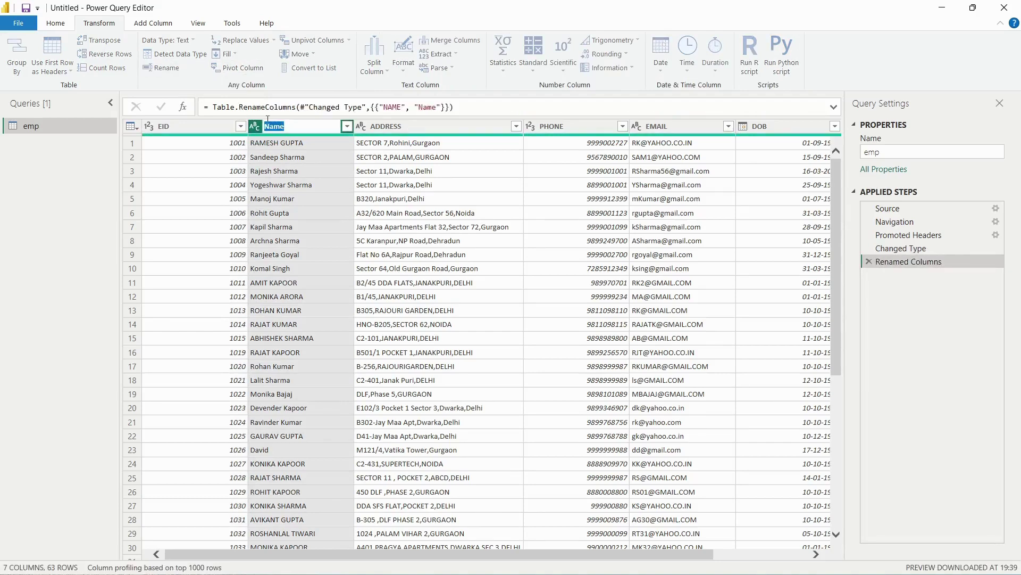
key(BackSpace)
text(NAME)
key(Return)
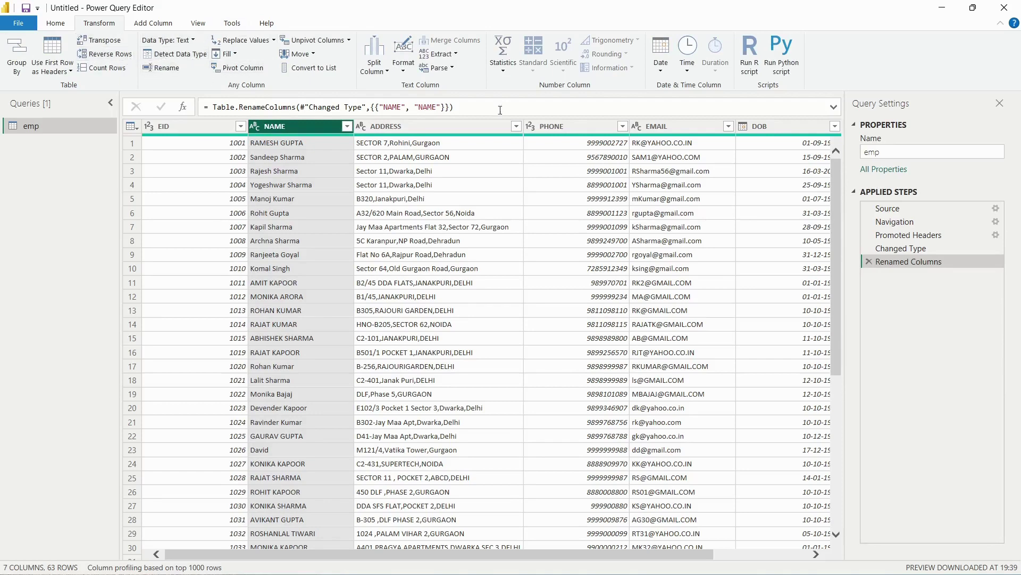
Delete the Renamed Columns step from the emp query and look across the table's columns
click(868, 261)
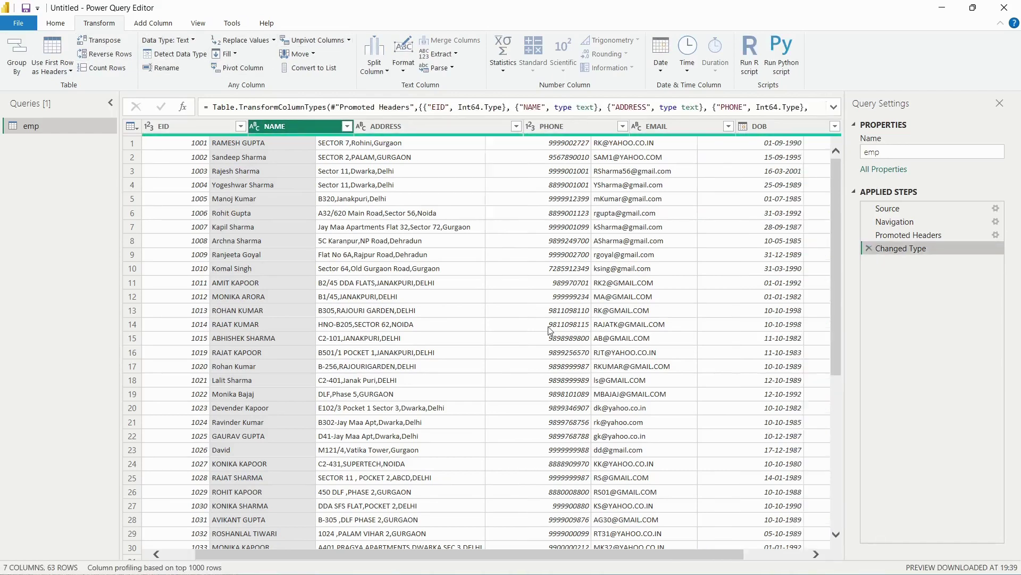
scroll(656, 338, right, 3)
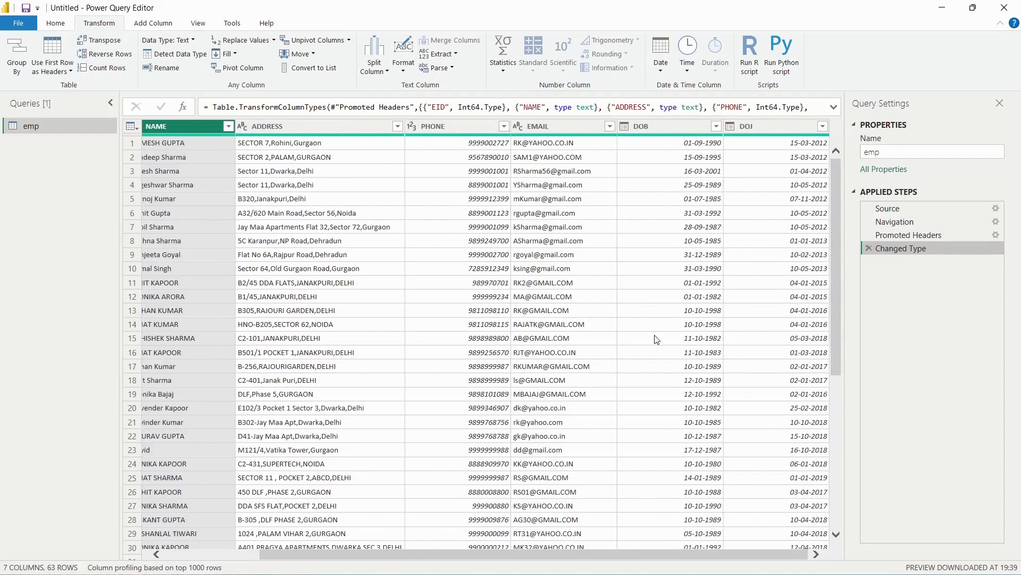
scroll(656, 339, left, 3)
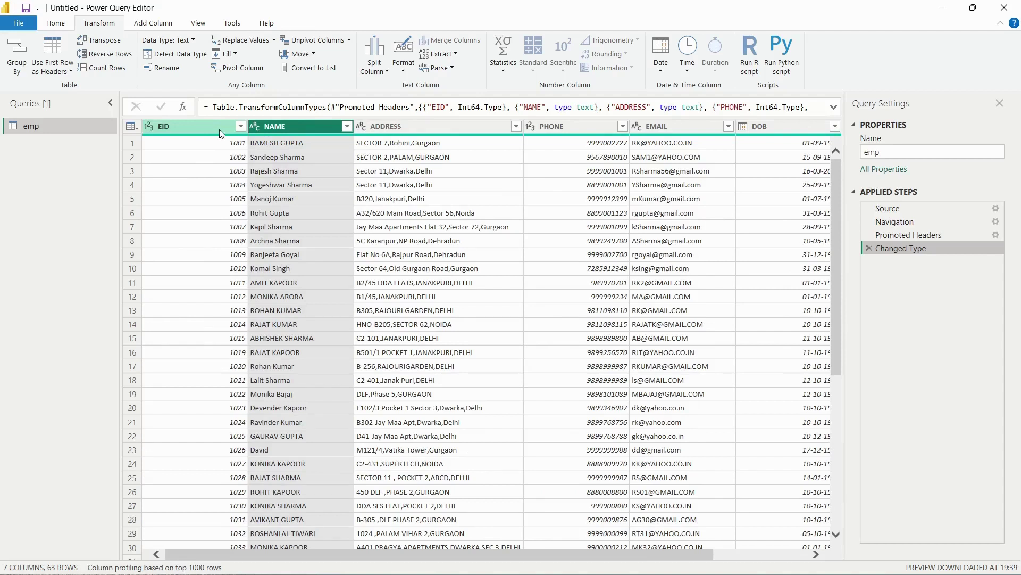
Replace 100 with EO100 in the NAME column, and remove the resulting Replaced Value step
click(261, 45)
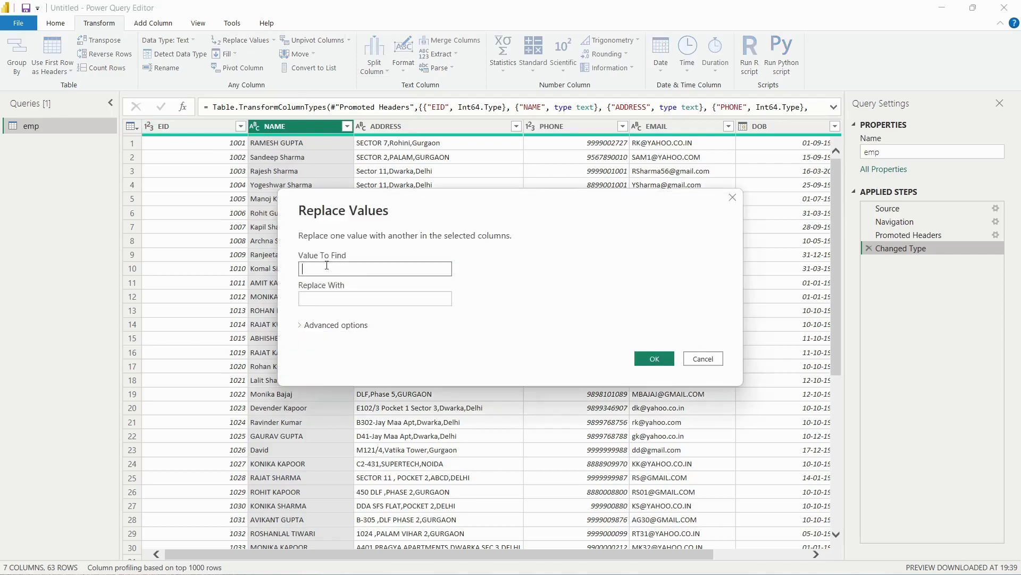
text(100)
click(338, 299)
text(Eo)
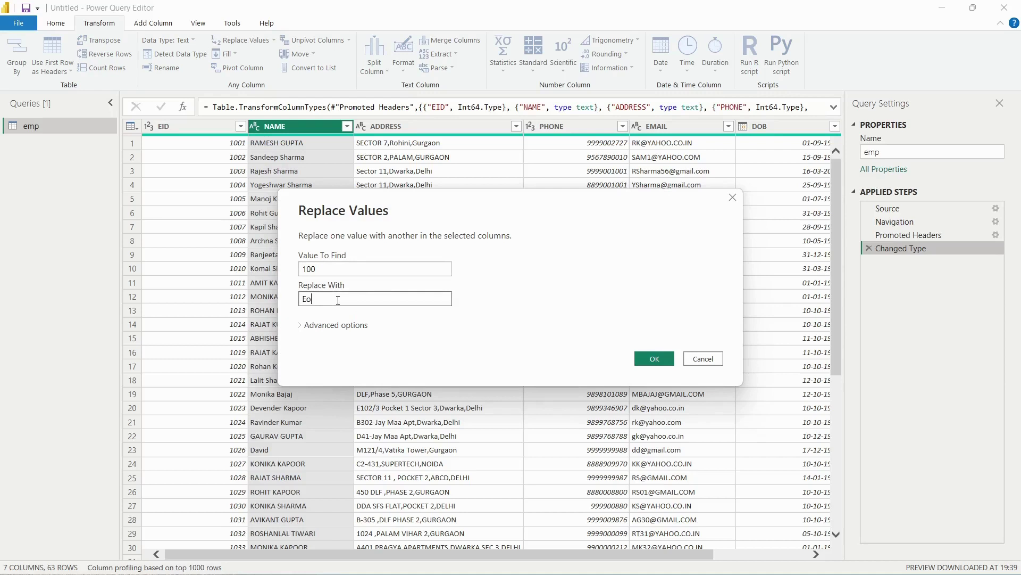
key(BackSpace)
text(O100)
key(Return)
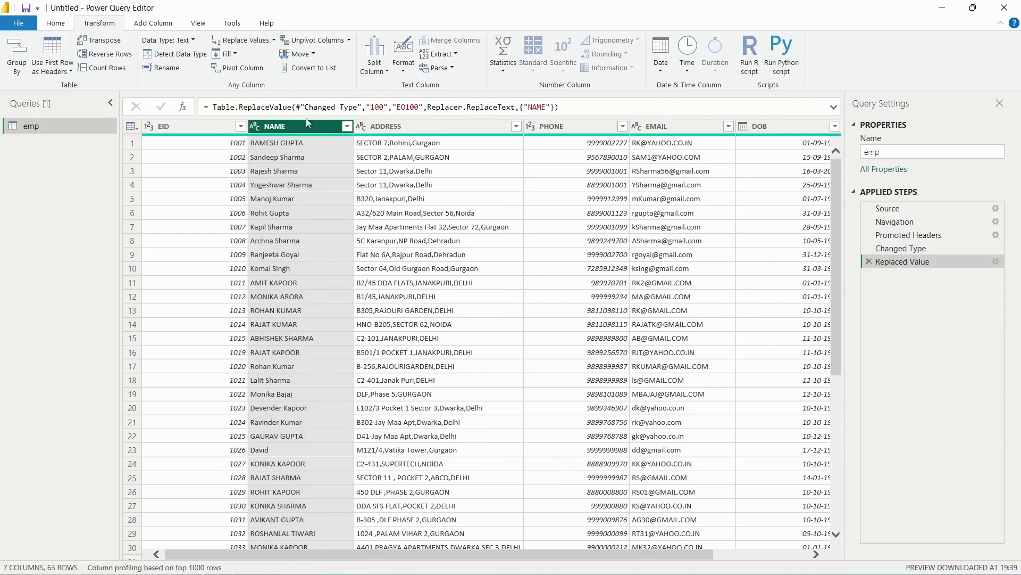
click(869, 261)
Try to replace 100 with EO100 in the EID column and read the warning on the replacement value
click(190, 125)
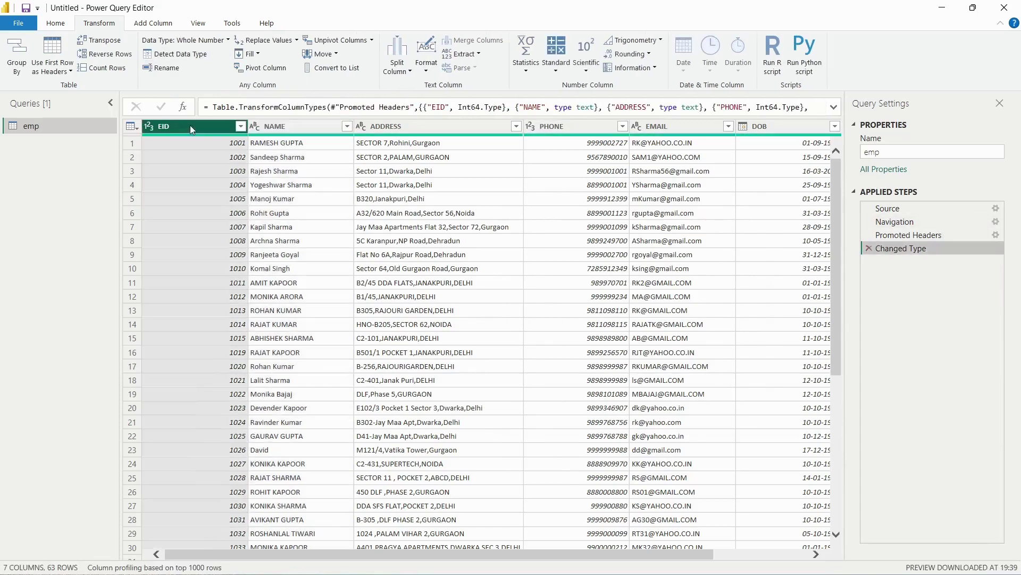
click(295, 41)
click(290, 56)
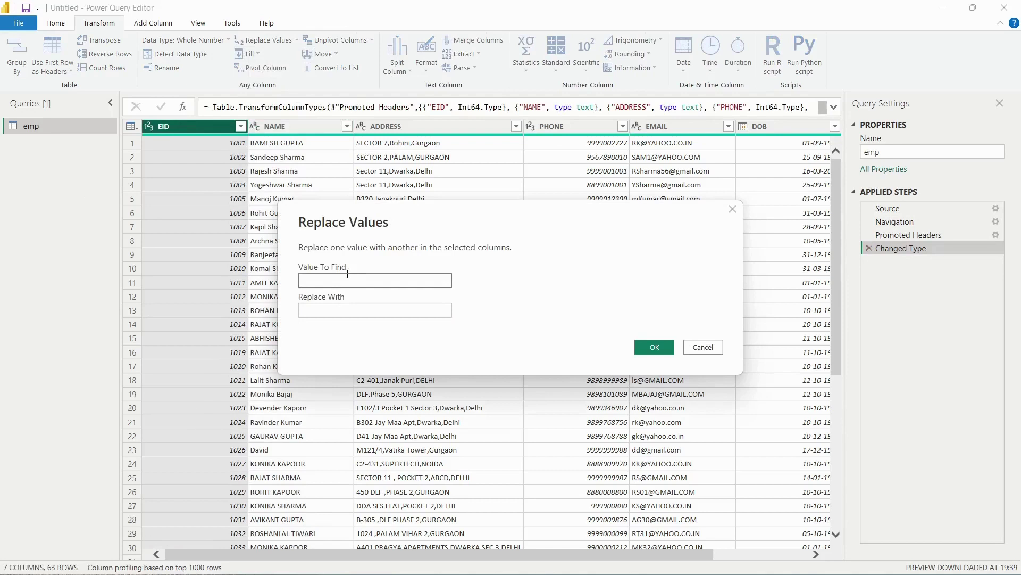
text(100)
click(349, 313)
text(E)
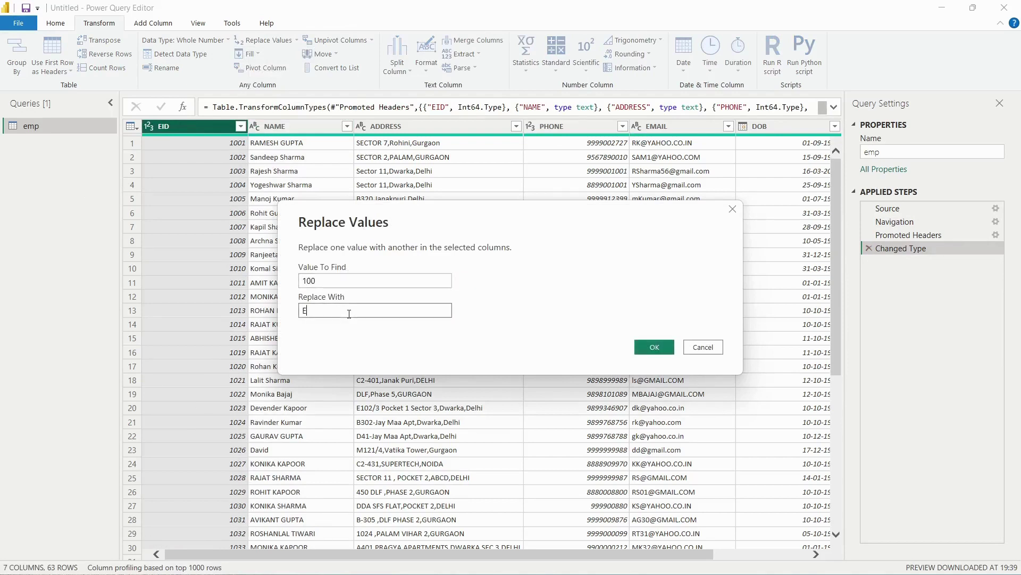
text(O100)
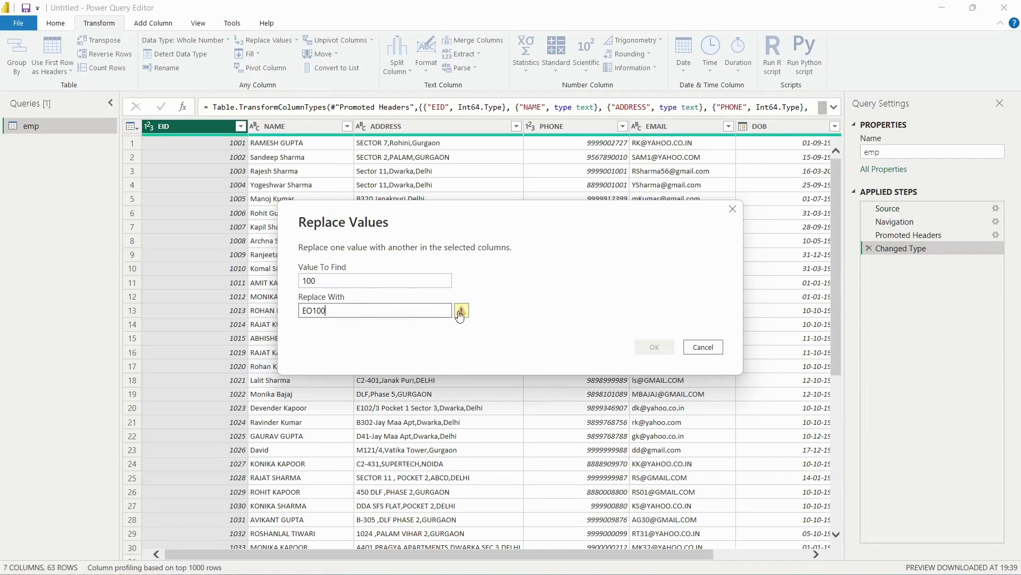
mouse_move(461, 310)
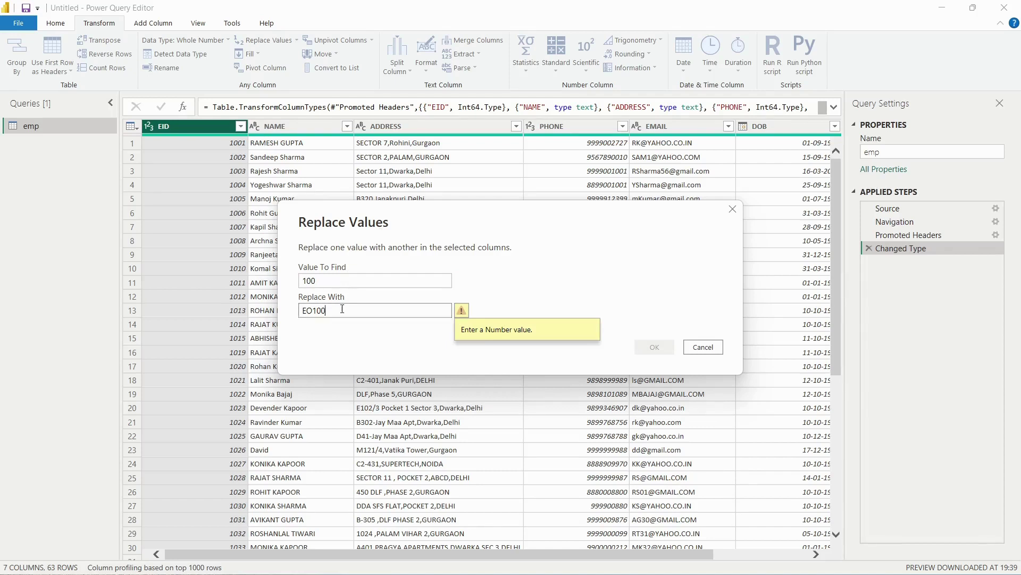
Try EOD as the replacement for 100 in the EID column, and clear it again
key(BackSpace)
key(BackSpace)
key(BackSpace)
key(BackSpace)
key(BackSpace)
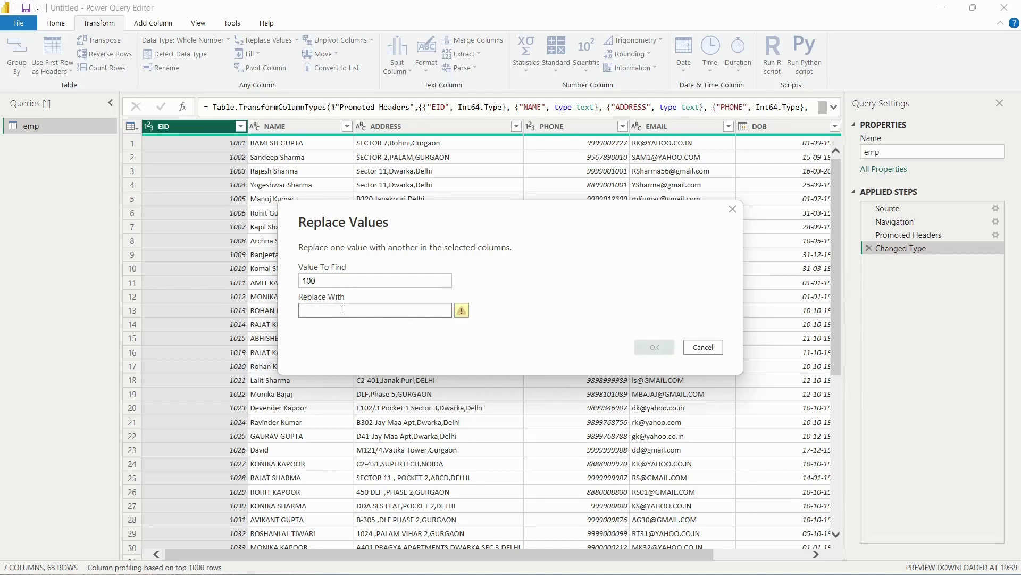
text(EOD)
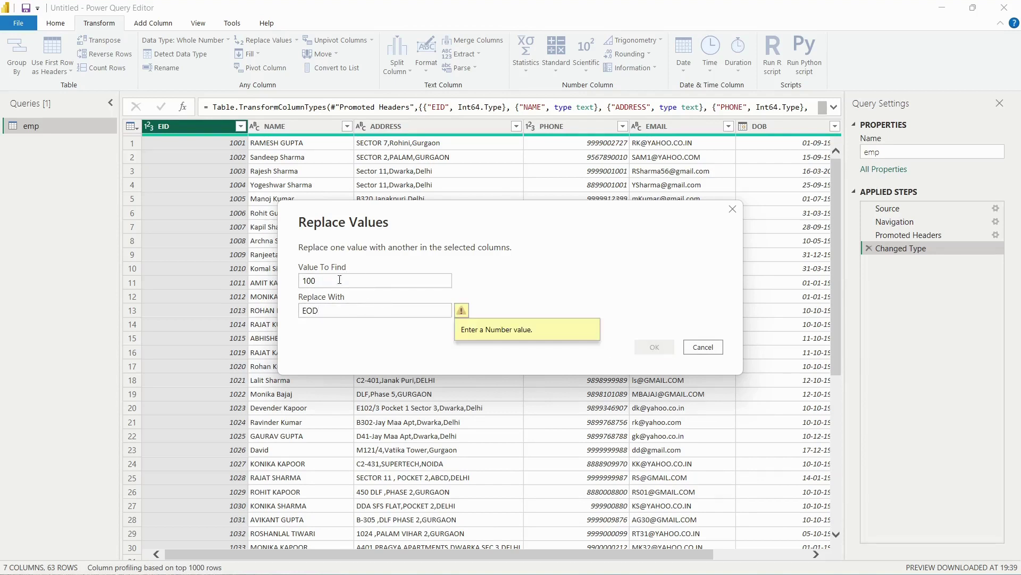
key(BackSpace)
key(BackSpace)
key(BackSpace)
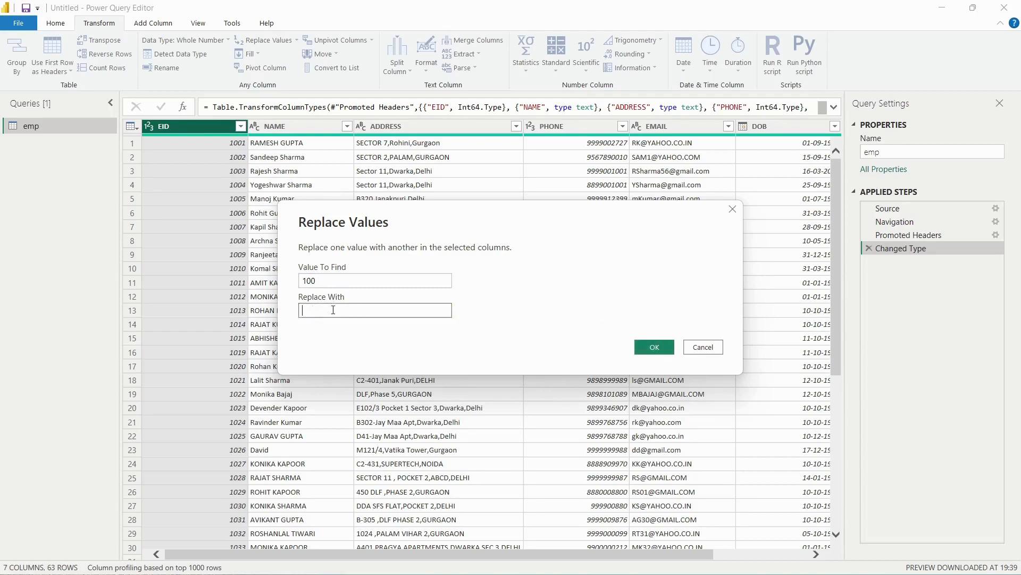
Replace 100 with 20000 in the EID column, and remove the Replaced Value step after checking the rows
text(20000)
key(Return)
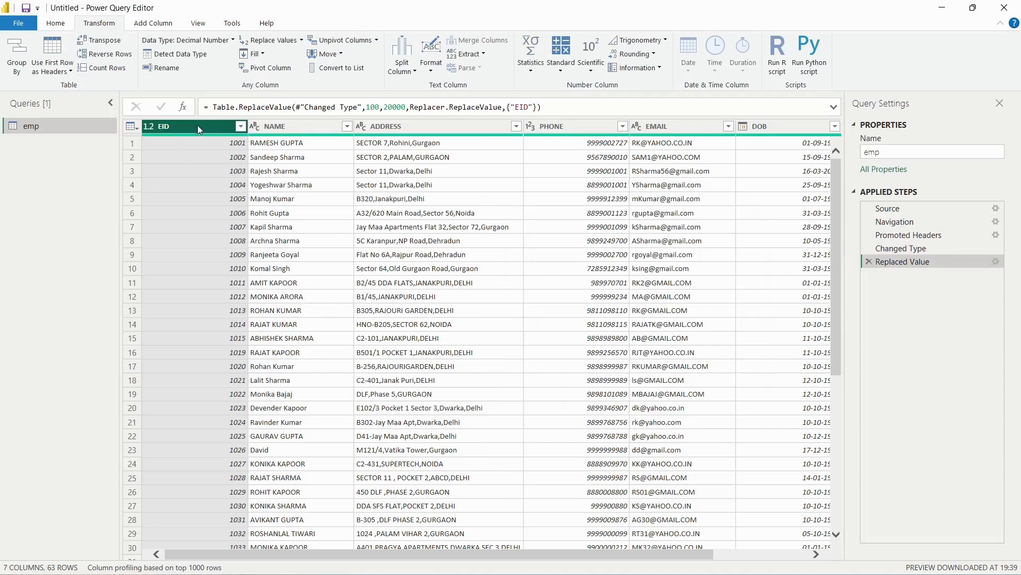
scroll(205, 345, down, 7)
scroll(205, 345, up, 7)
click(294, 42)
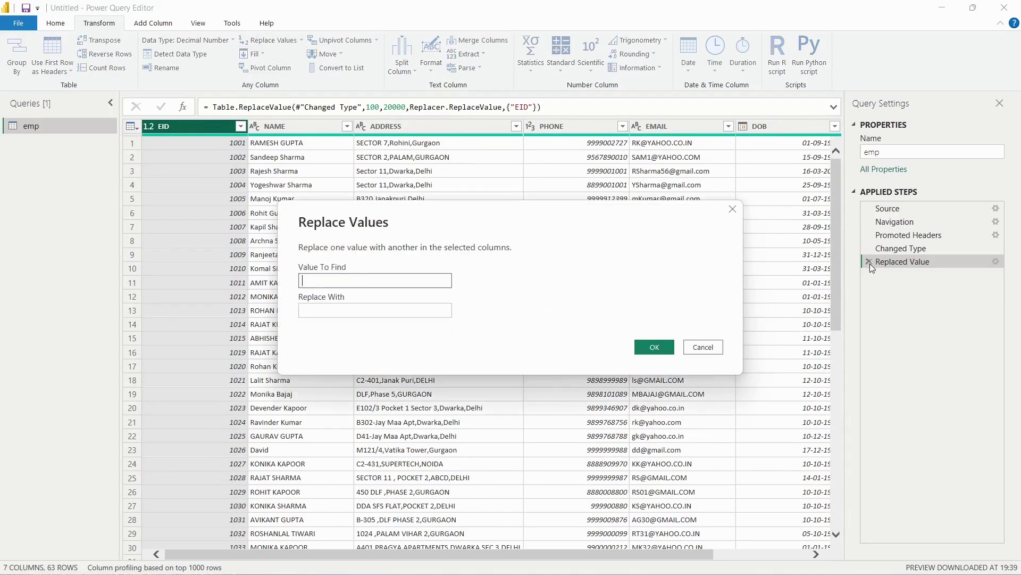
click(702, 347)
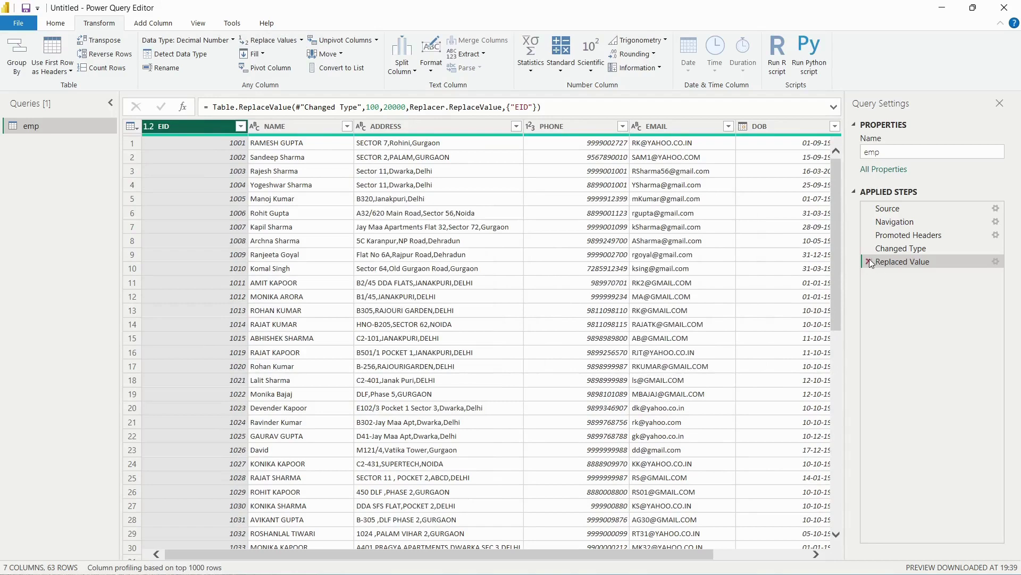
click(869, 261)
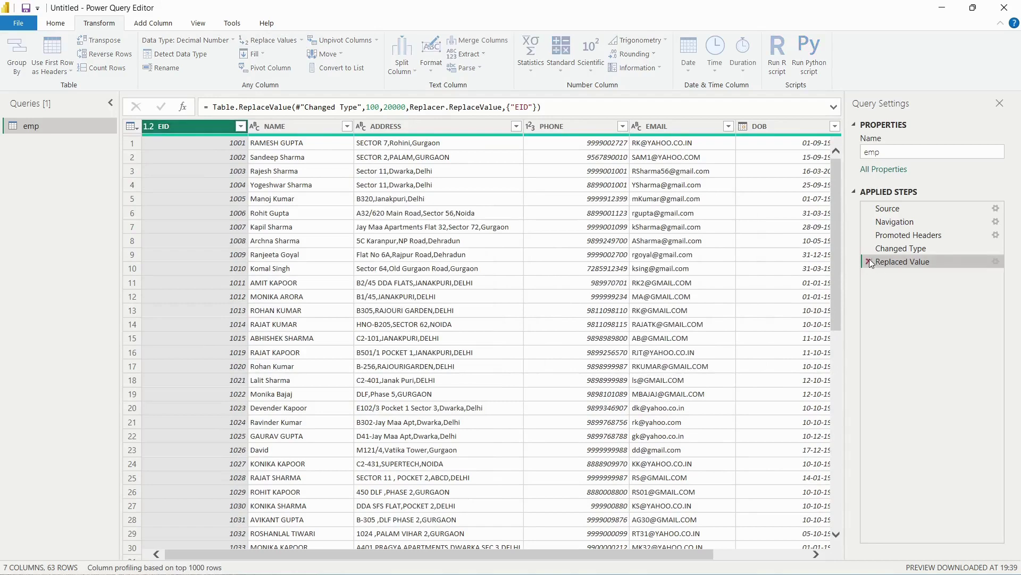
Replace 100 with 200 in the EID column, and undo the replacement
click(283, 41)
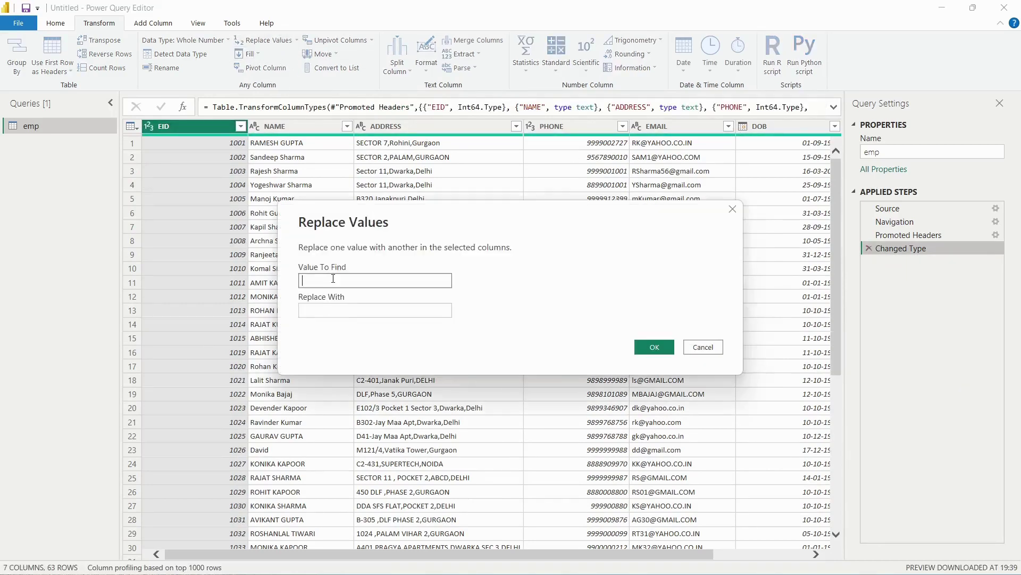
text(100)
click(348, 312)
text(200)
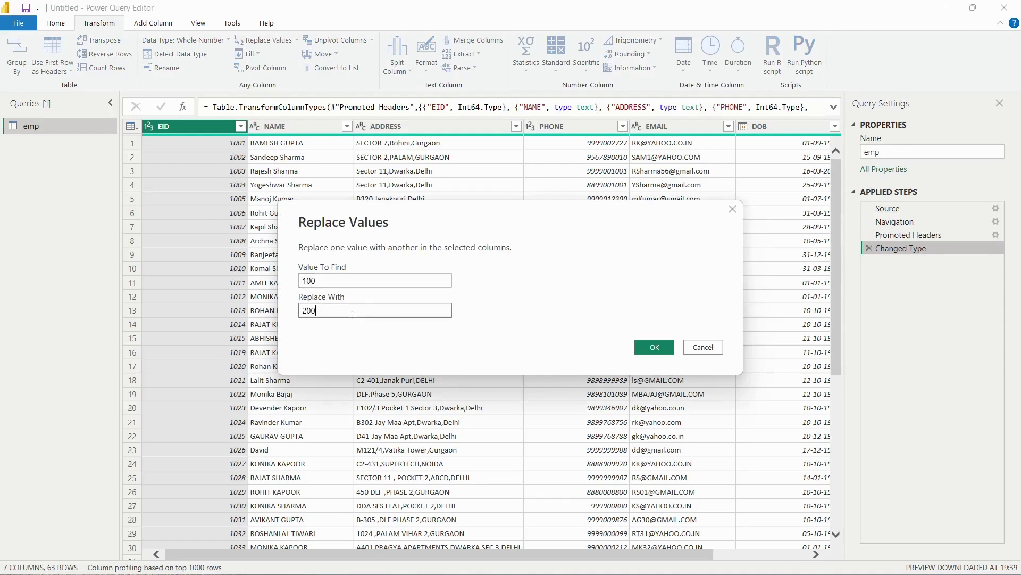
key(Return)
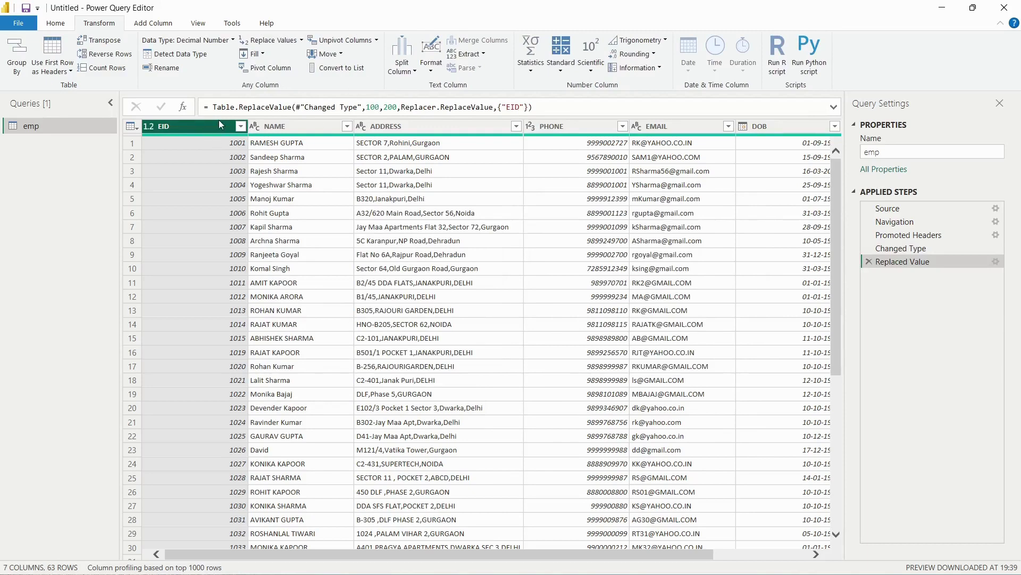
key(ctrl+z)
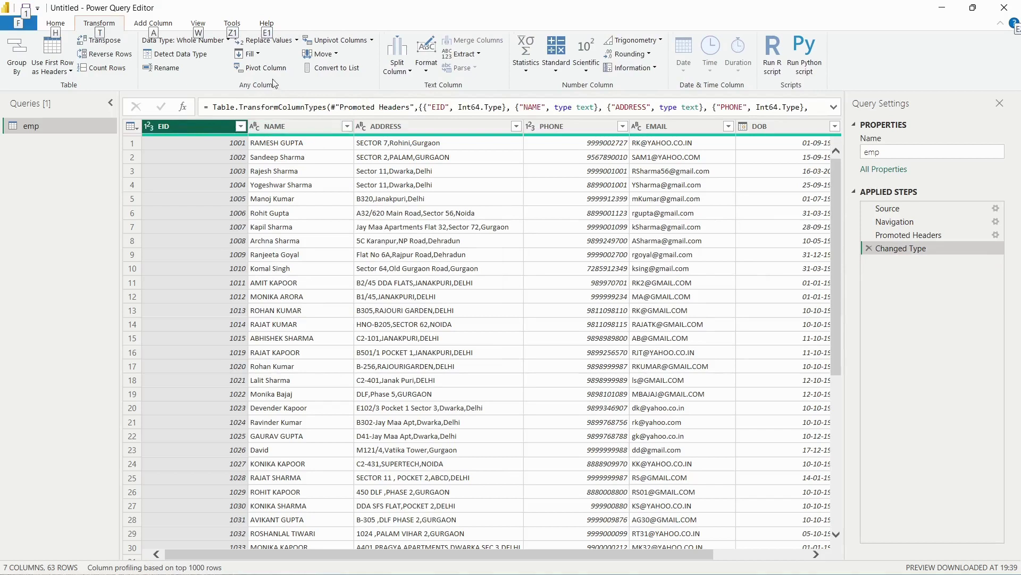
key(alt)
Replace the first row's full EID value with 2000 using Replace Values
click(293, 45)
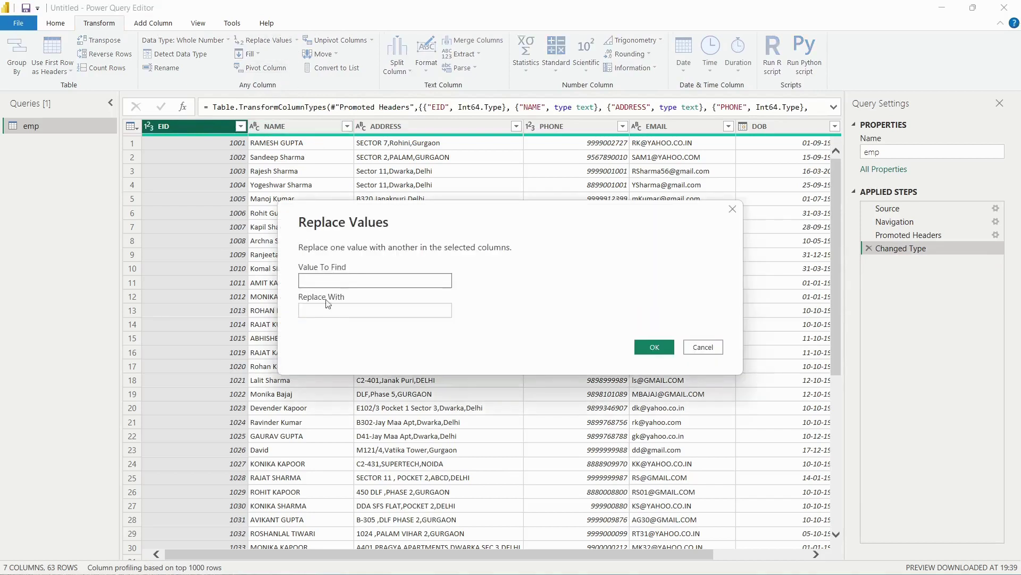
text(1001)
click(418, 307)
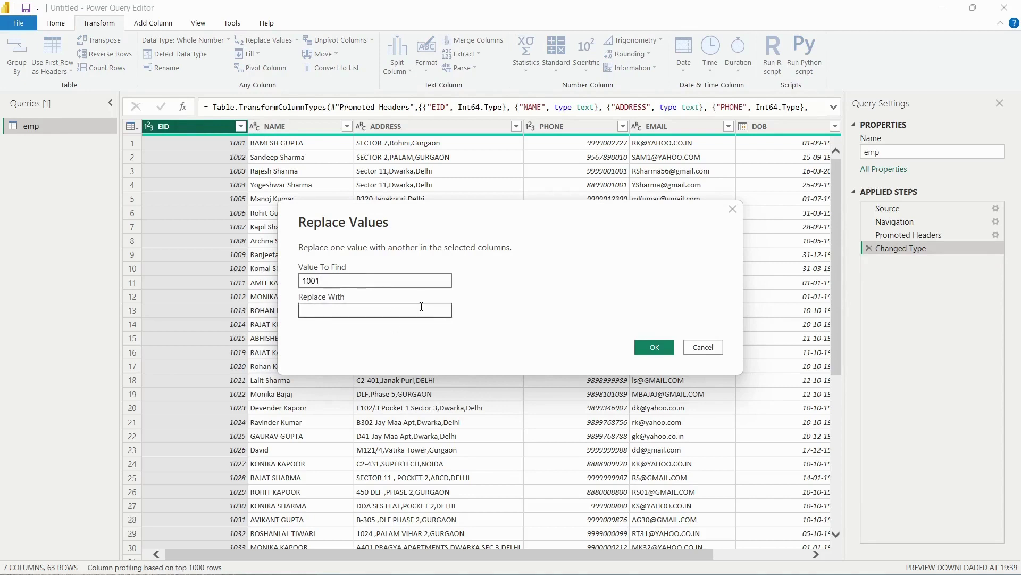
text(2000)
key(Return)
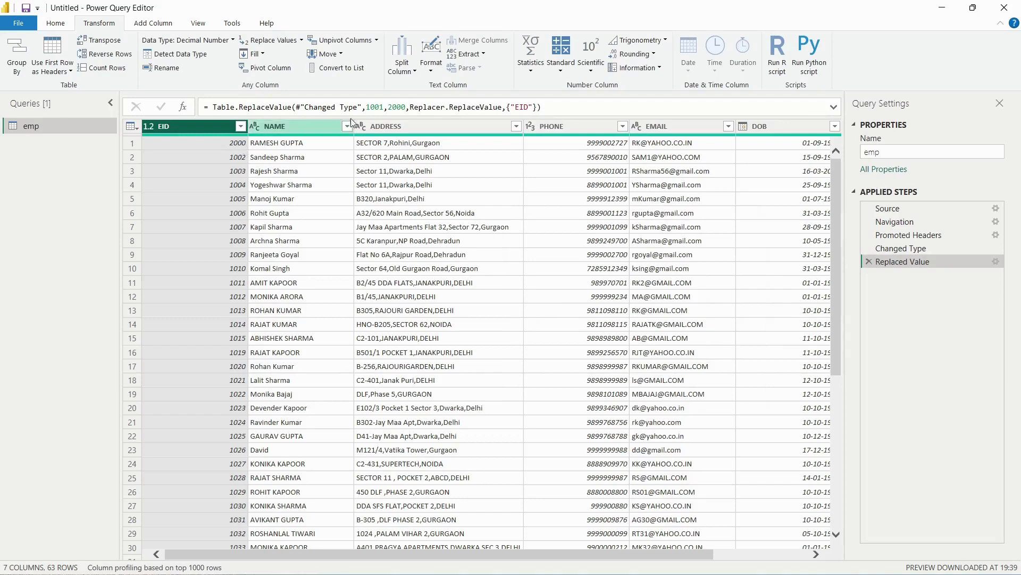
Replace the letter R with Y throughout the NAME column
click(337, 129)
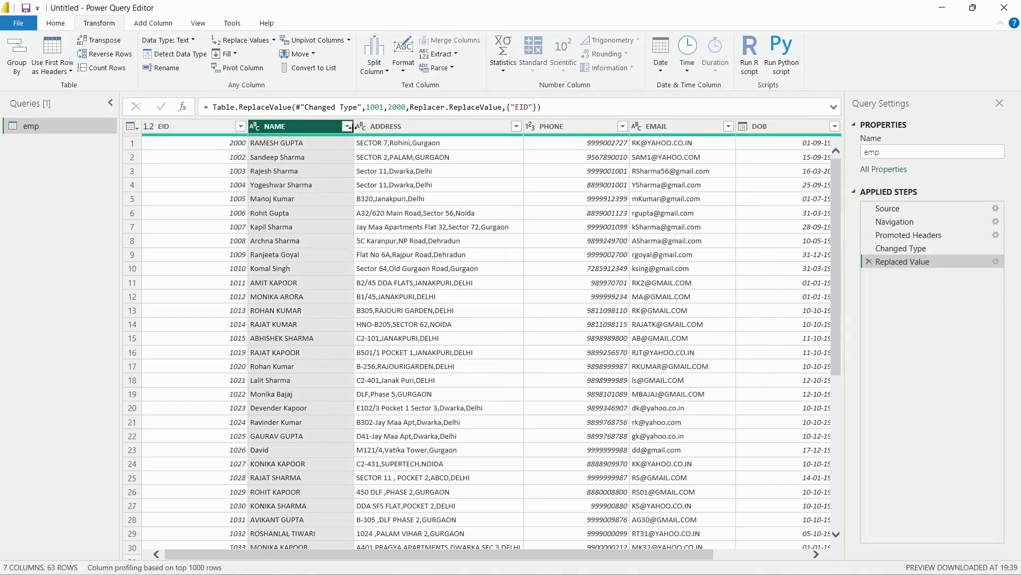
click(268, 44)
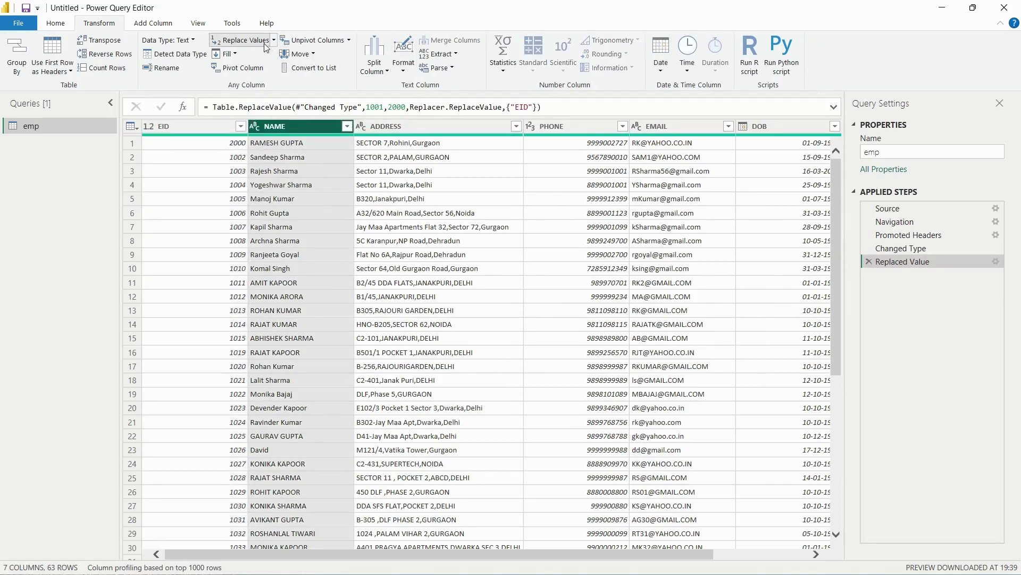
text(R)
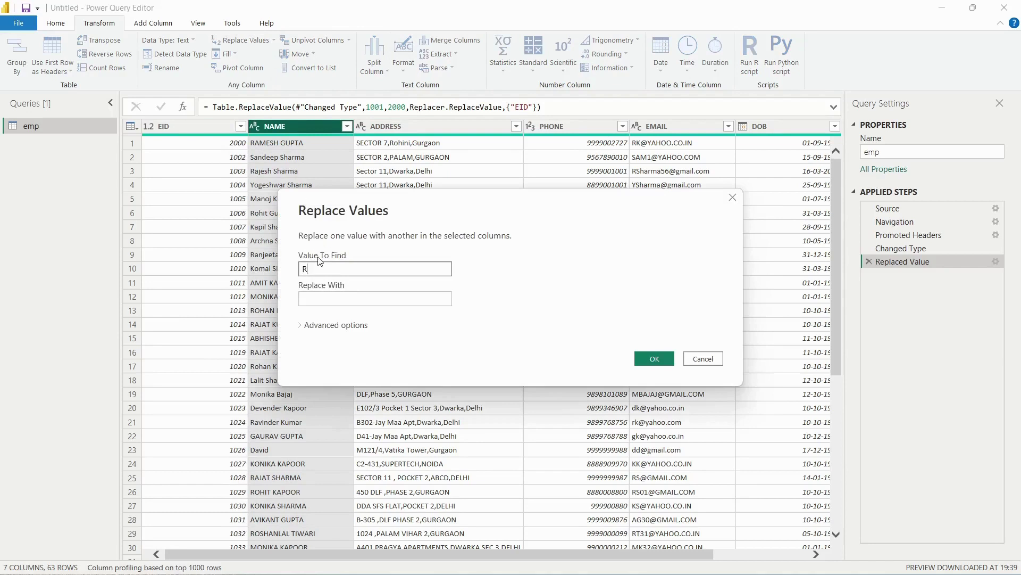
click(329, 299)
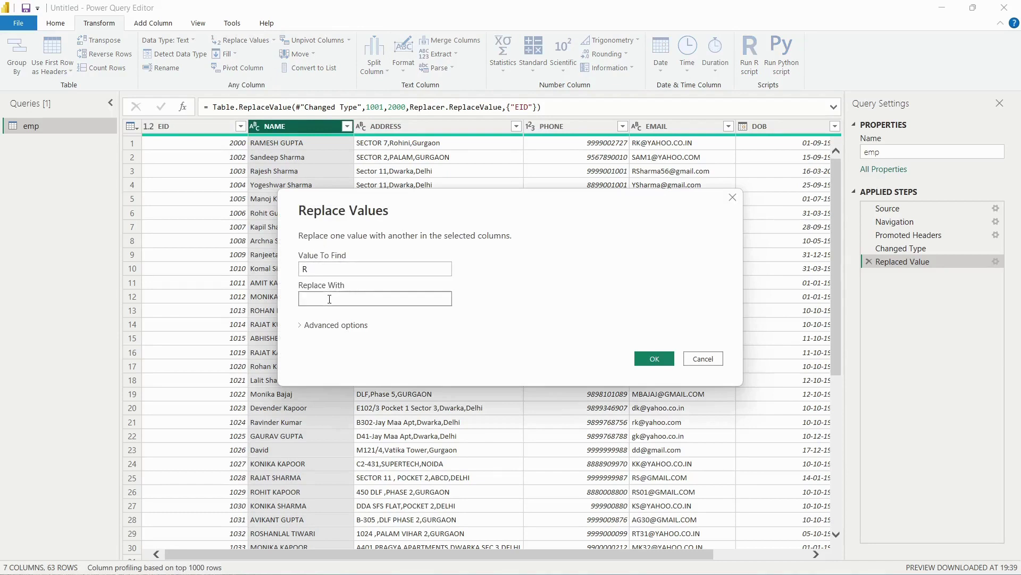
text(Y)
key(Return)
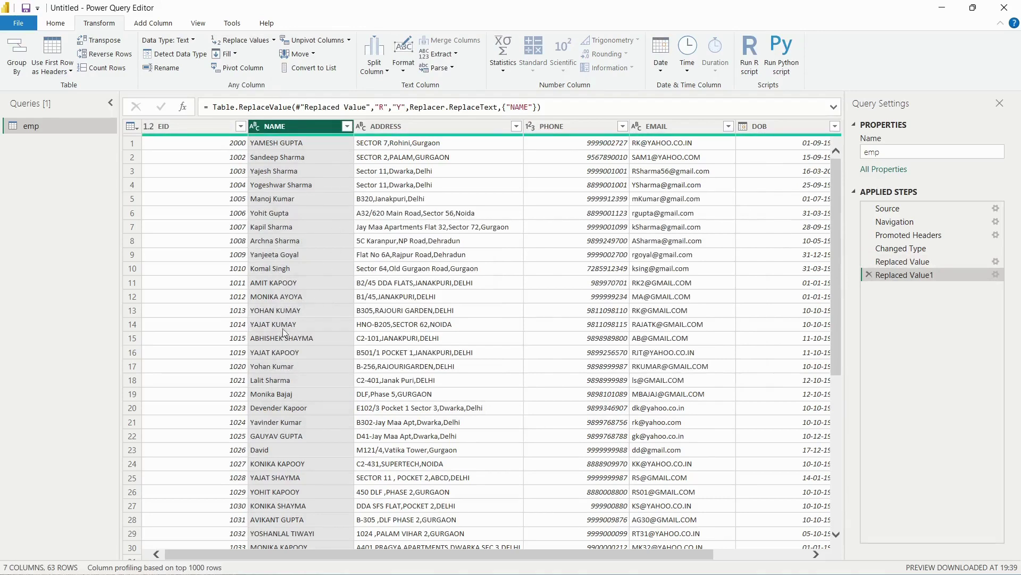
Check the replaced text down the NAME column, and delete both Replaced Value steps from the emp query
scroll(305, 387, down, 11)
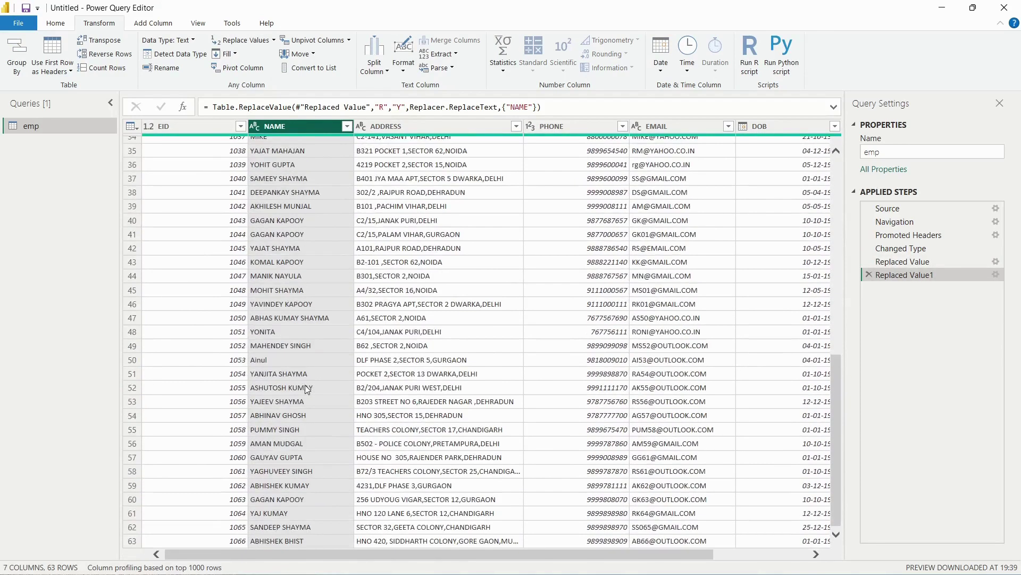
scroll(308, 390, up, 11)
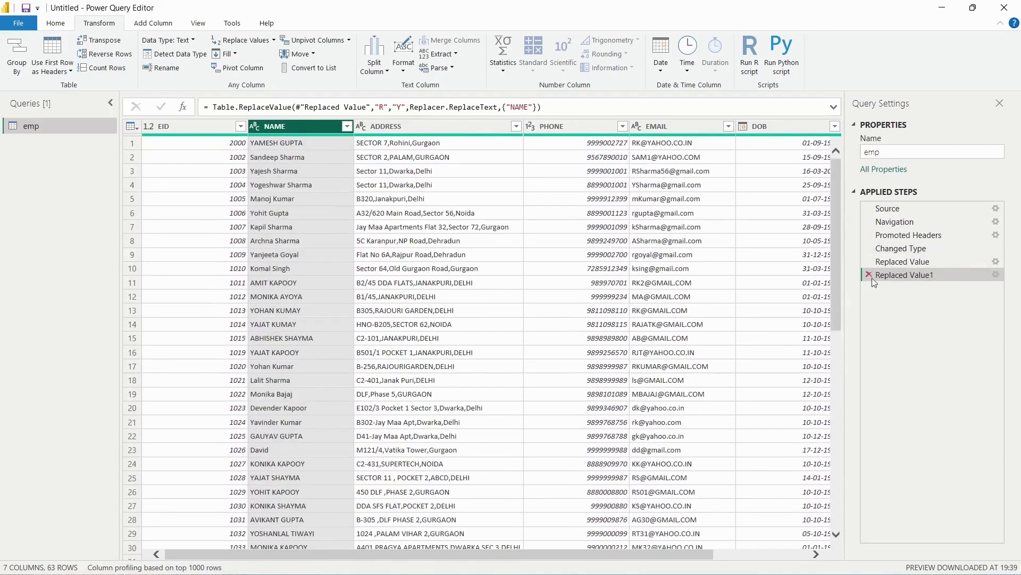
click(872, 276)
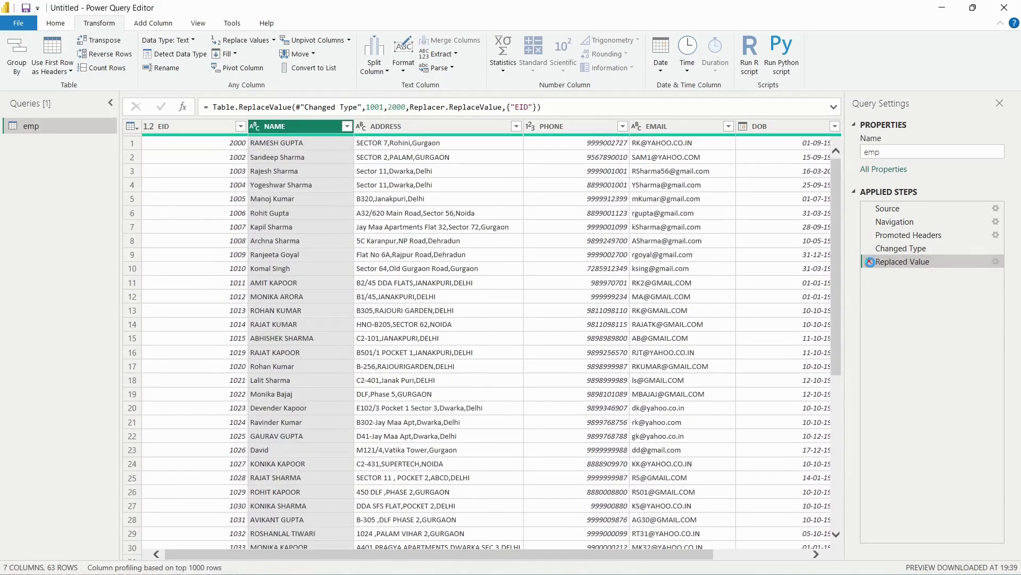
click(870, 262)
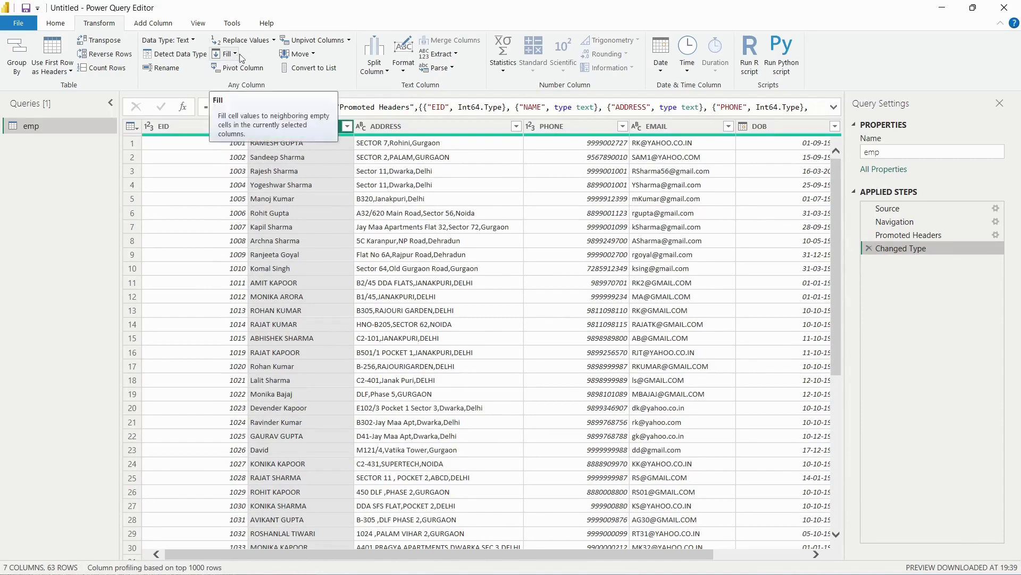
View the Replace Errors dialog for the NAME column, and close it without entering a replacement value
click(270, 45)
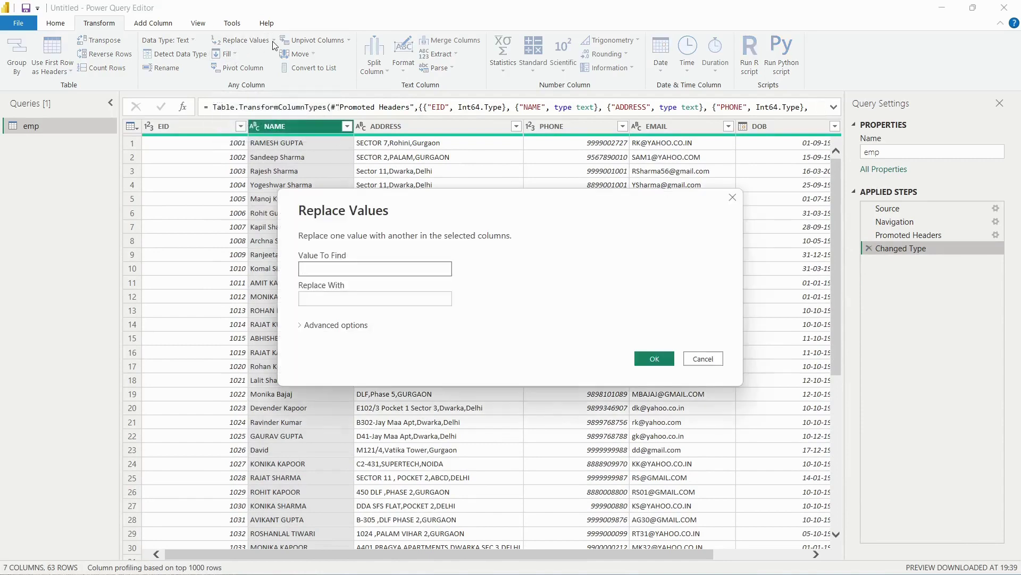
click(701, 359)
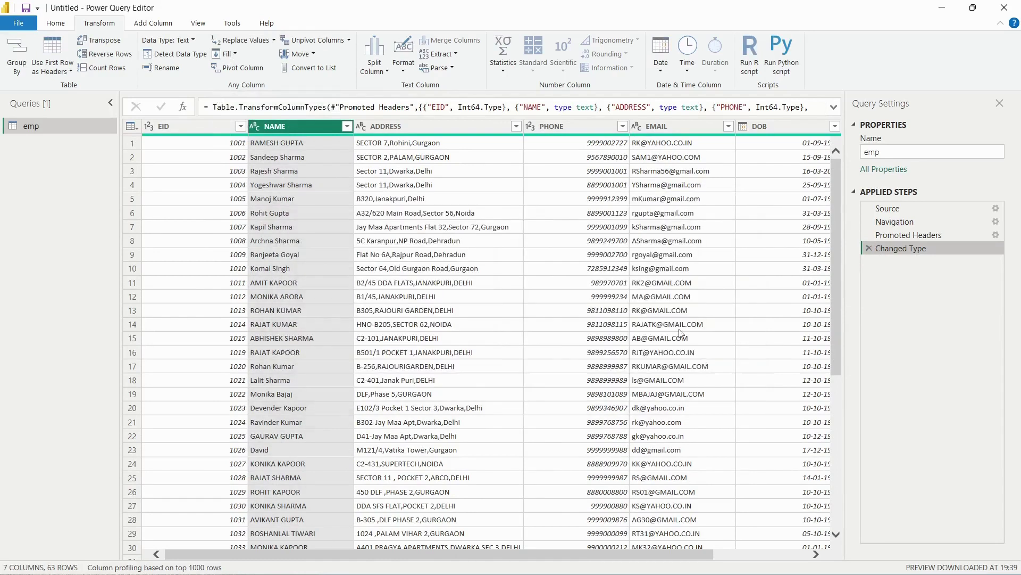
click(273, 41)
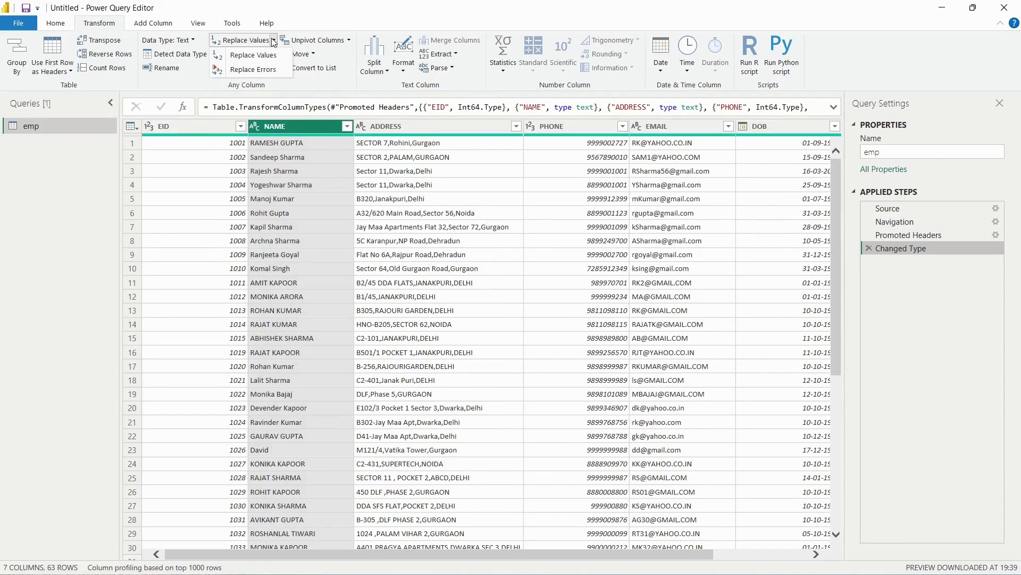
click(252, 69)
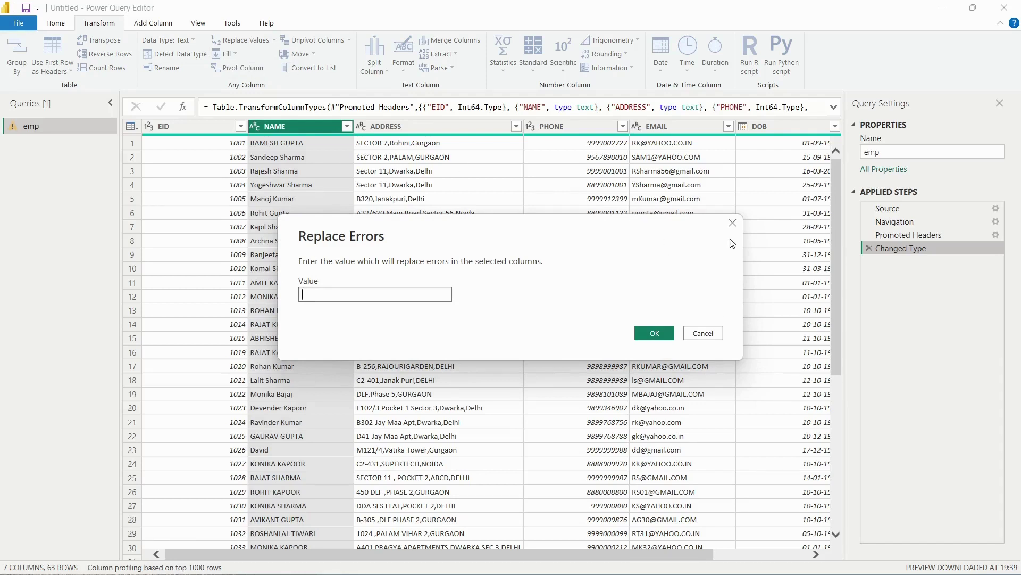
click(733, 224)
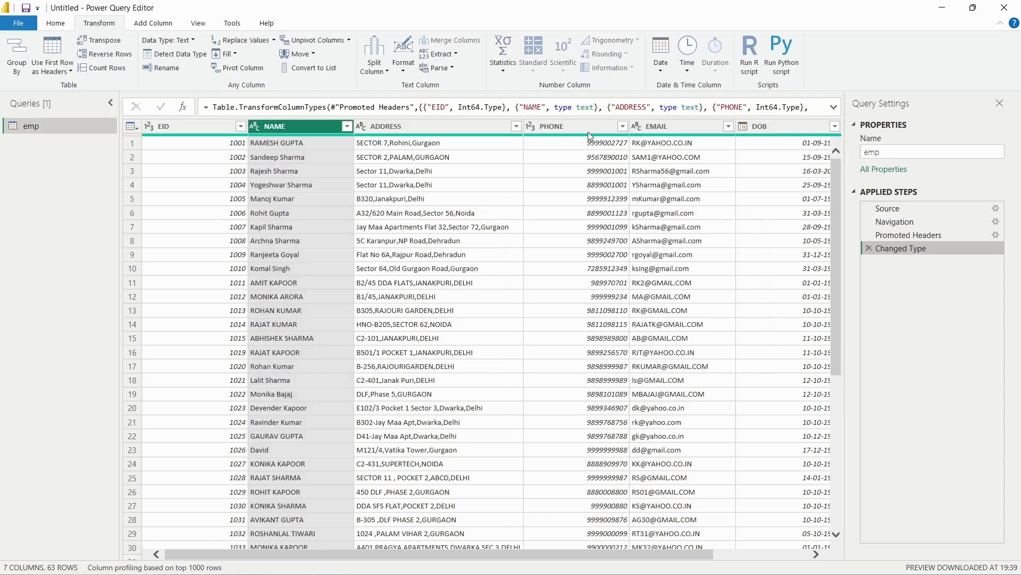
Pivot the NAME column, using EID as the values column
click(235, 54)
click(272, 60)
scroll(646, 297, right, 3)
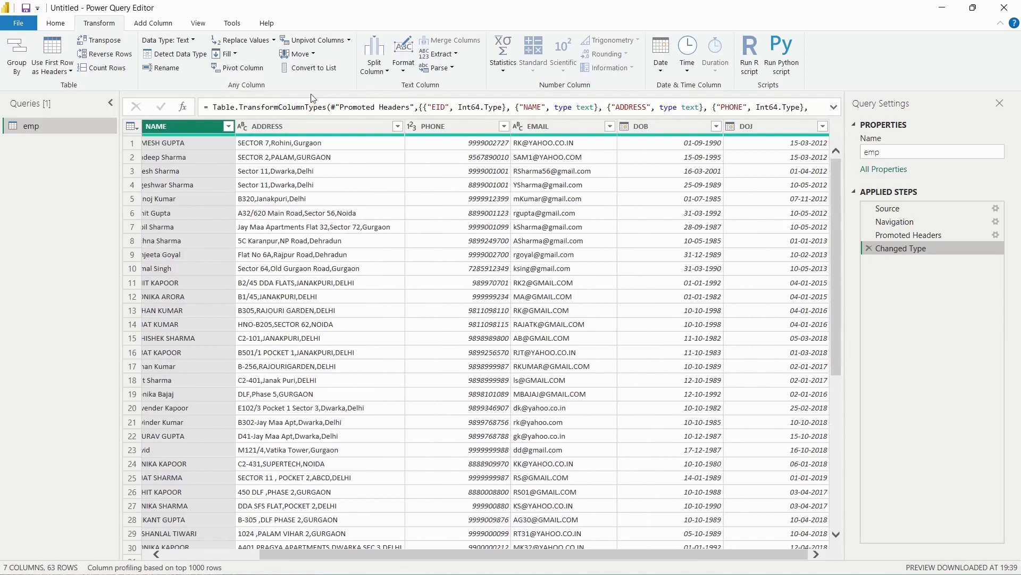
click(252, 71)
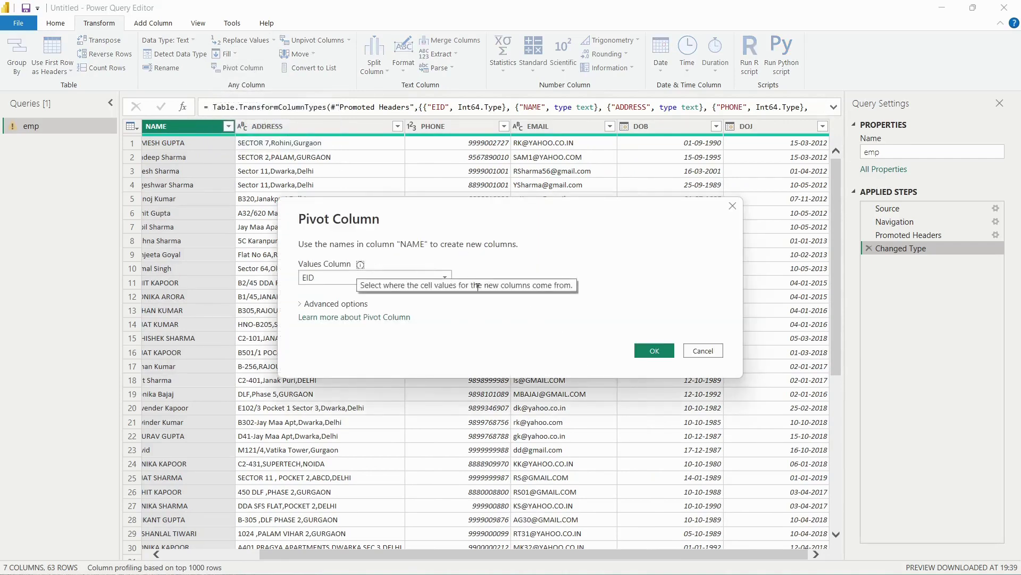
click(655, 351)
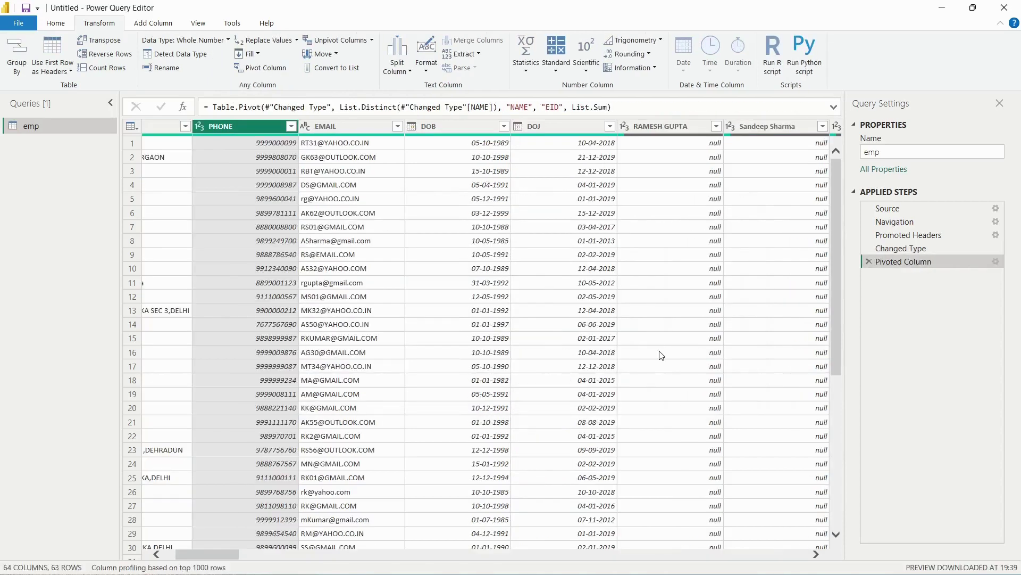
Look across the columns created by the pivot, and delete the Pivoted Column step from the emp query
scroll(661, 355, right, 5)
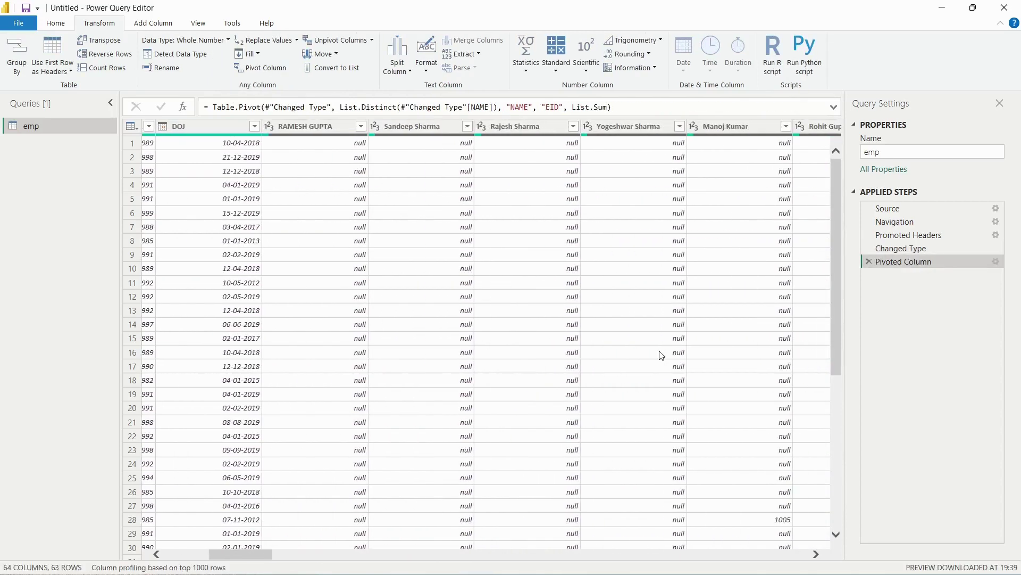
click(386, 141)
scroll(681, 186, right, 10)
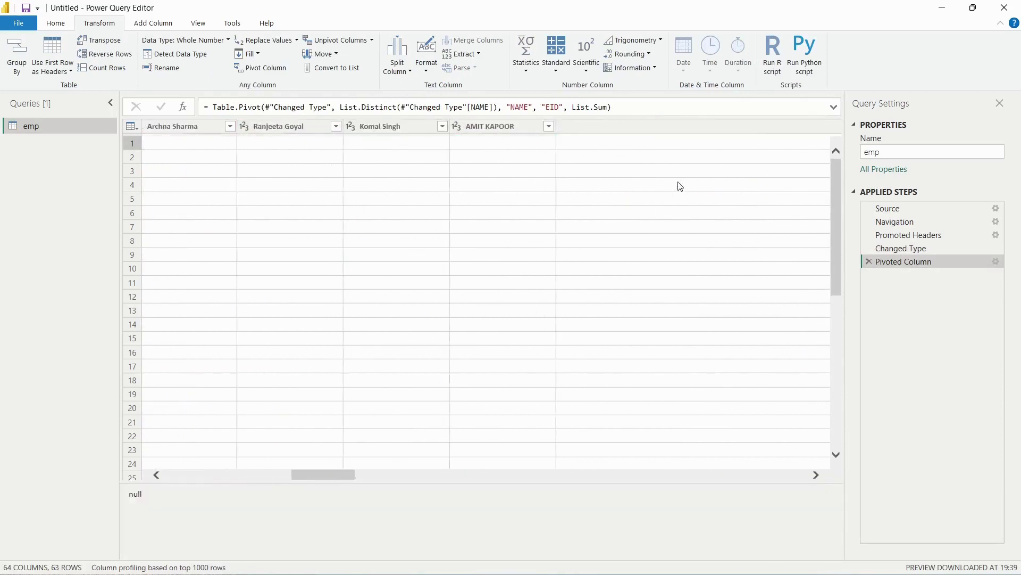
scroll(681, 186, right, 3)
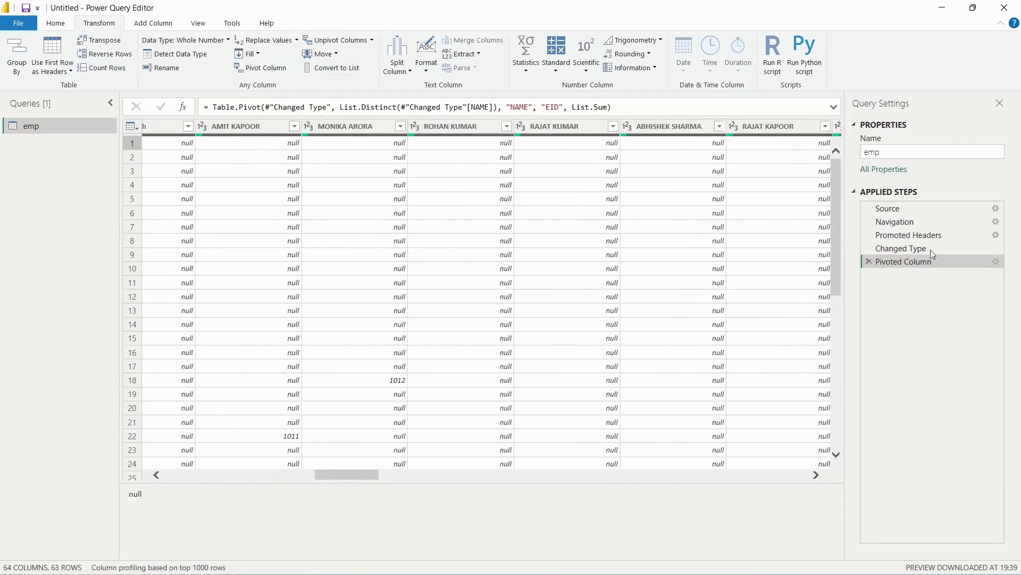
click(869, 262)
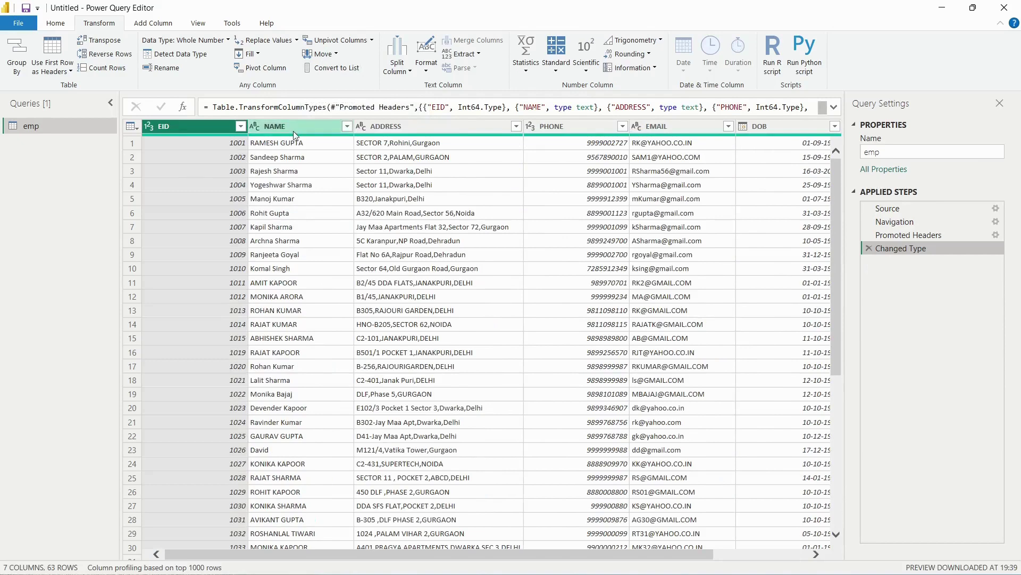
Convert the NAME column to a list, and remove that conversion from the applied steps
click(294, 133)
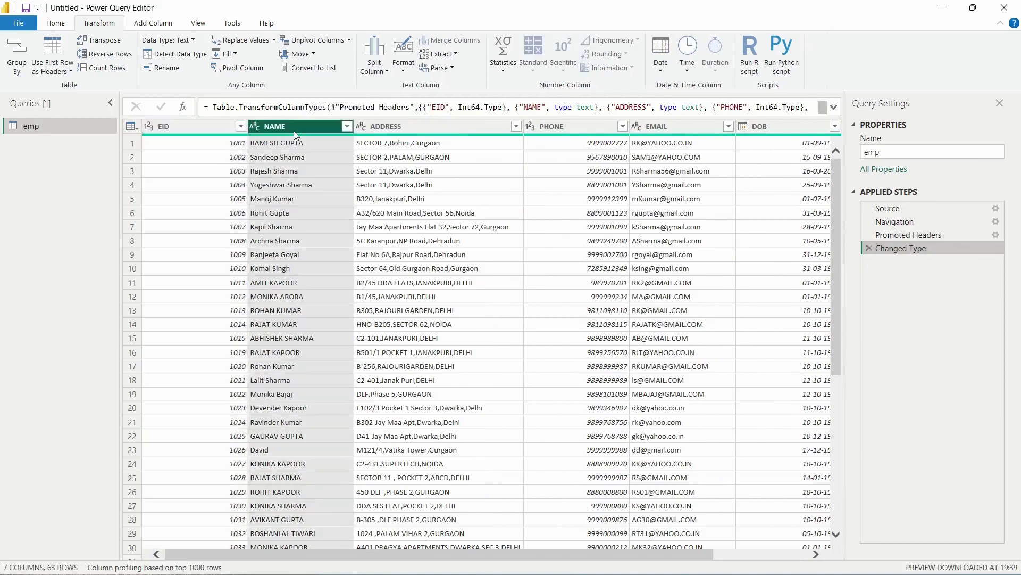
click(324, 68)
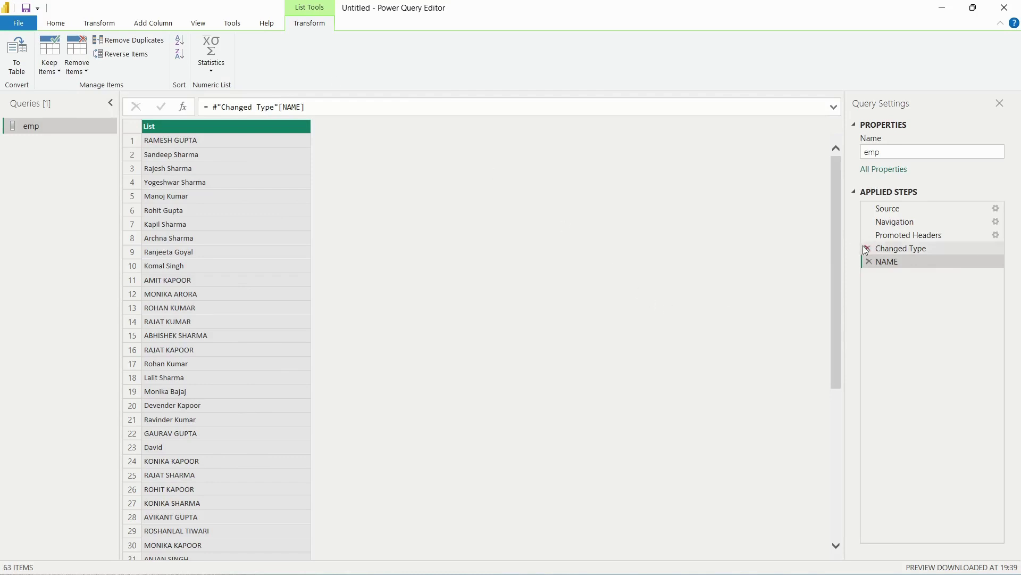
click(869, 262)
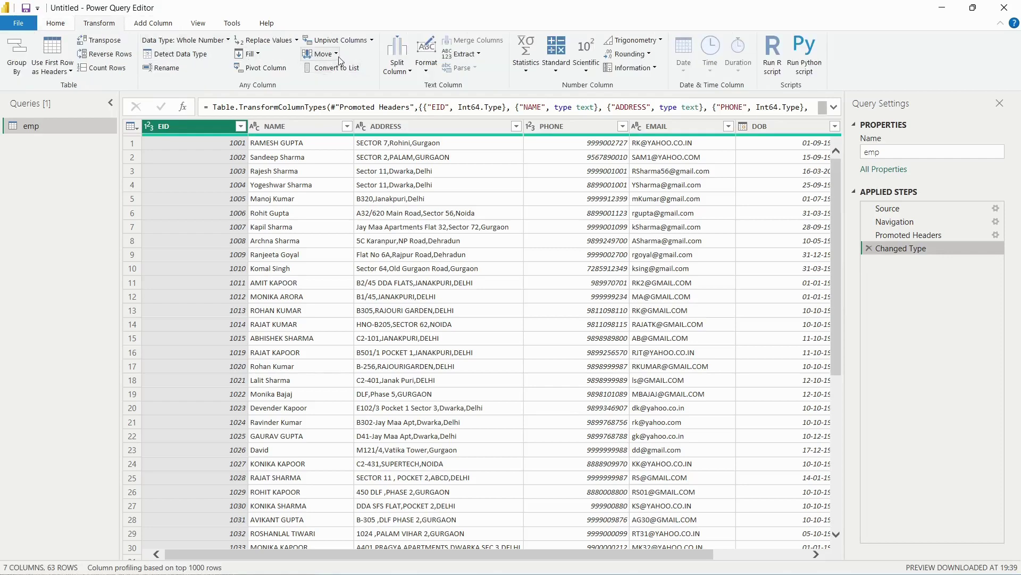
Move the PHONE column to the beginning of the table
click(567, 128)
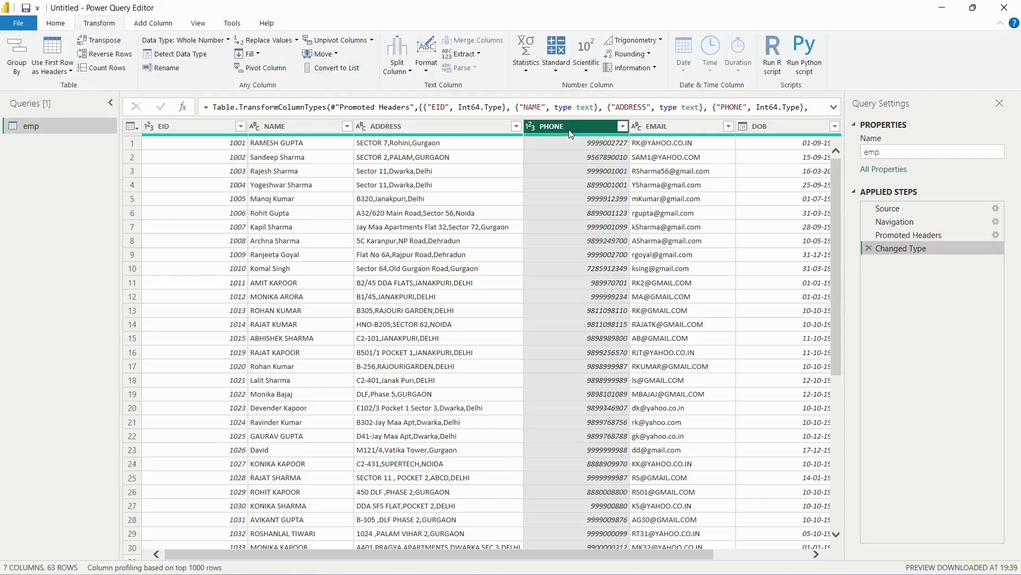
click(323, 53)
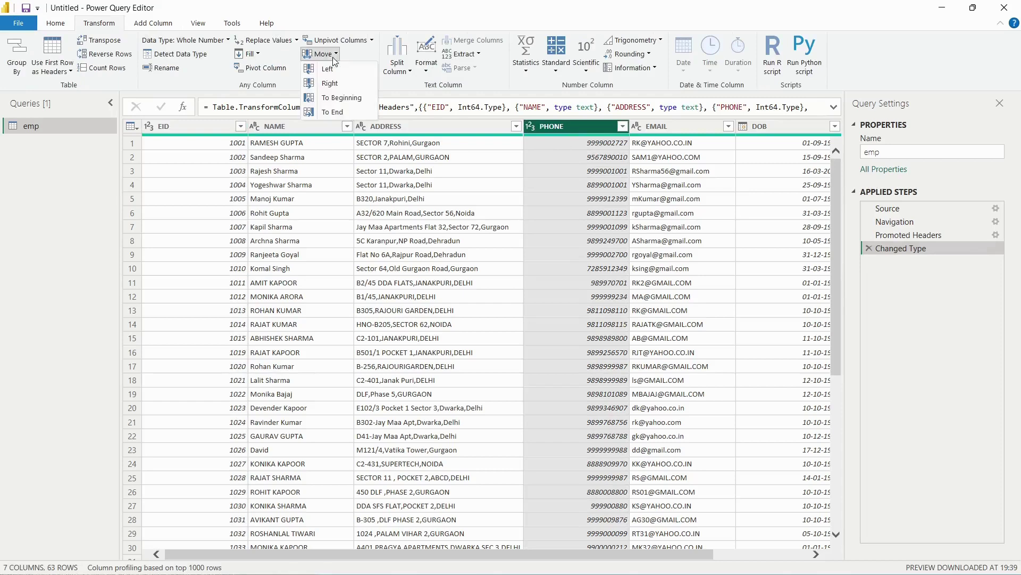
click(340, 97)
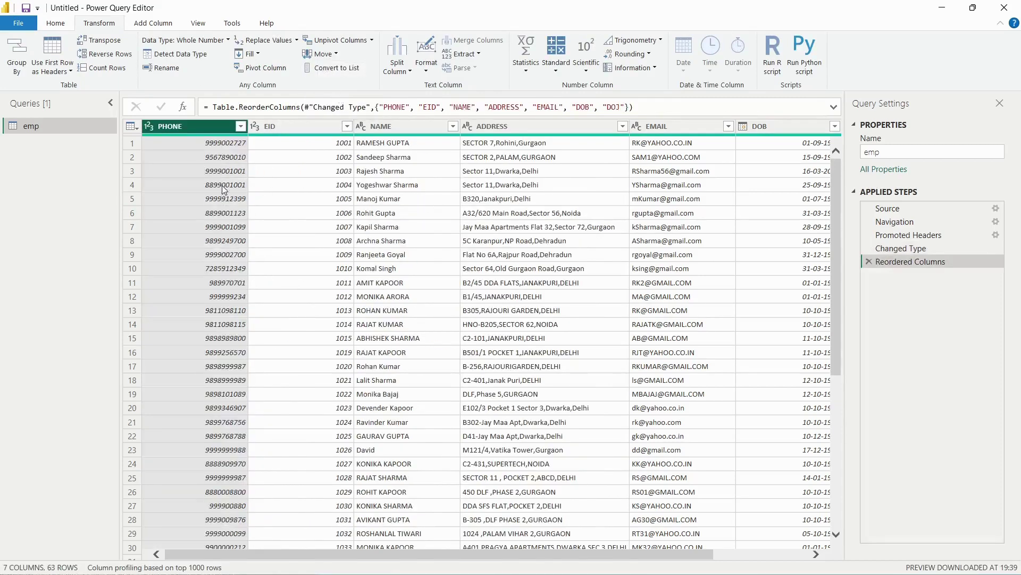
Move the PHONE column to the end of the table, and try to move it one place further right
click(336, 55)
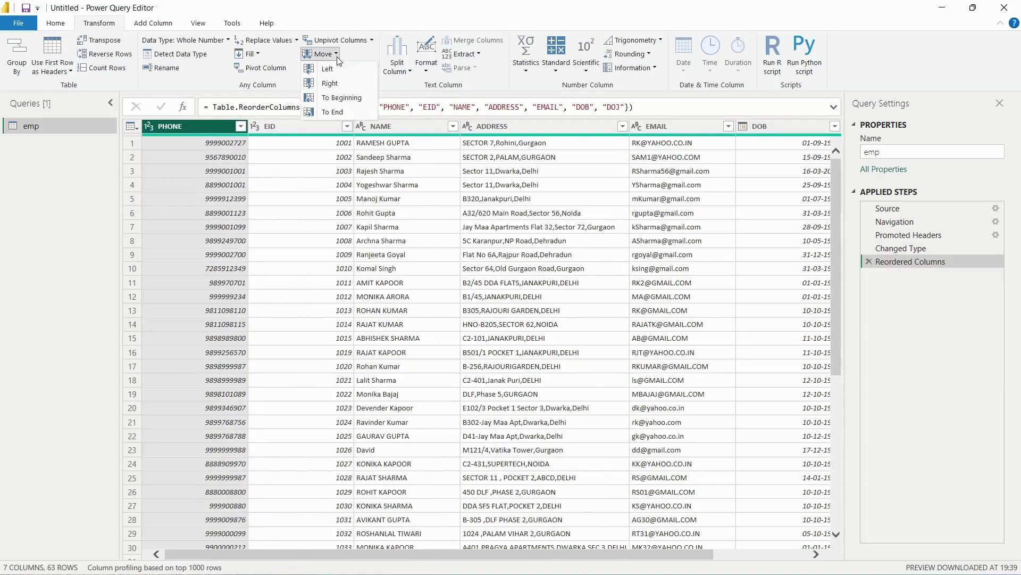
click(338, 113)
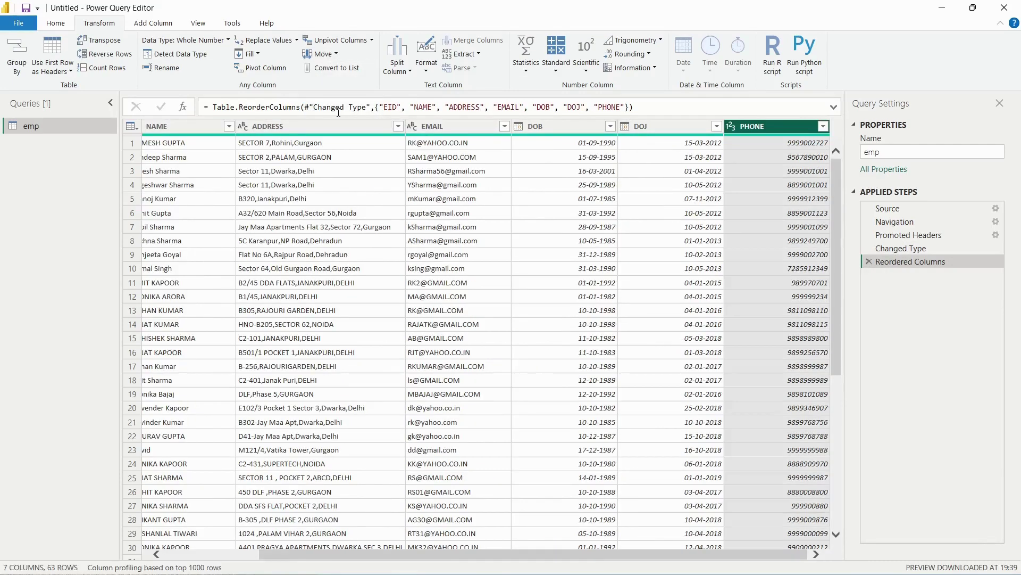
click(336, 55)
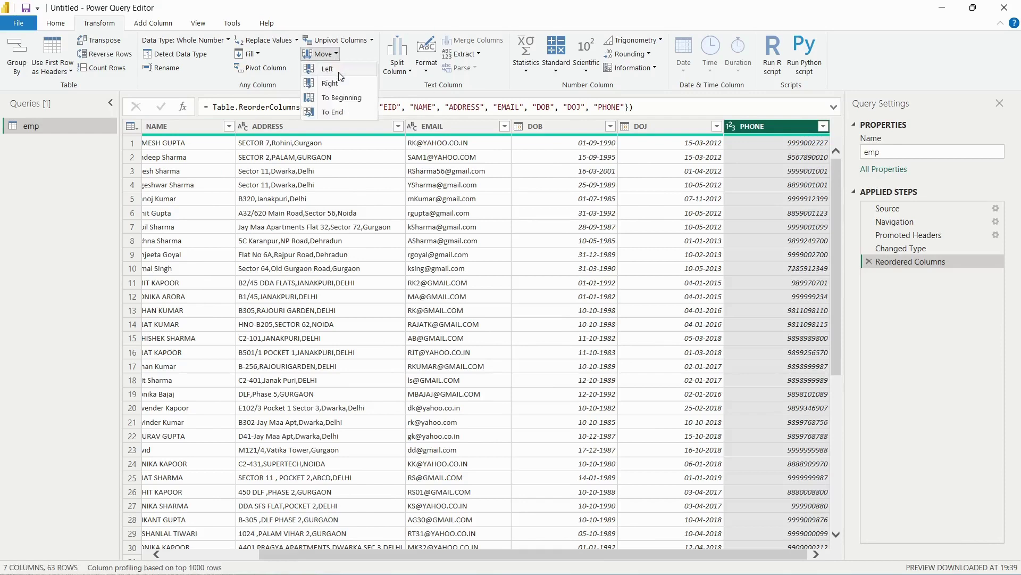
click(330, 83)
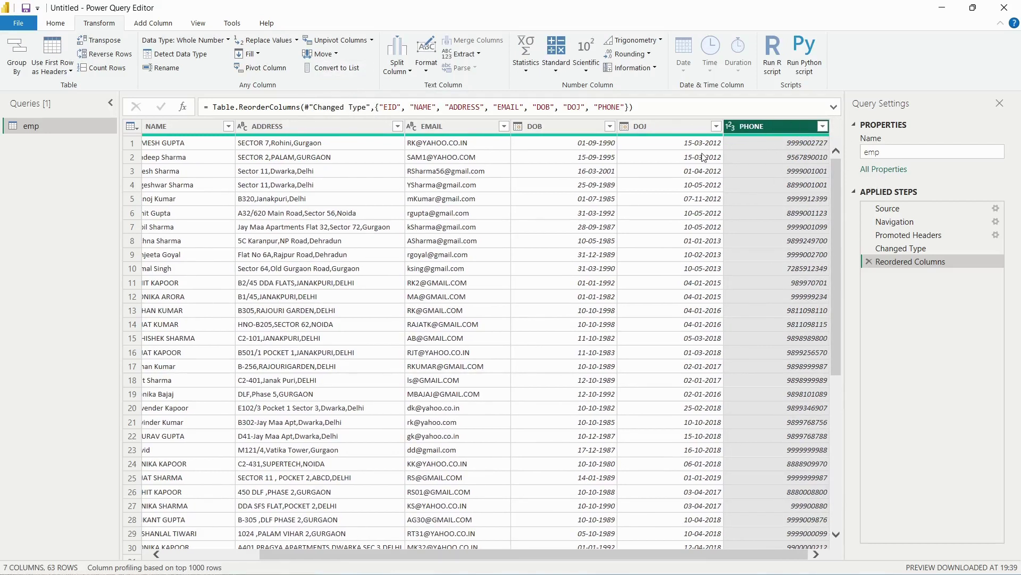
Move the EMAIL column one place right, past DOB, and return it one place left
click(425, 130)
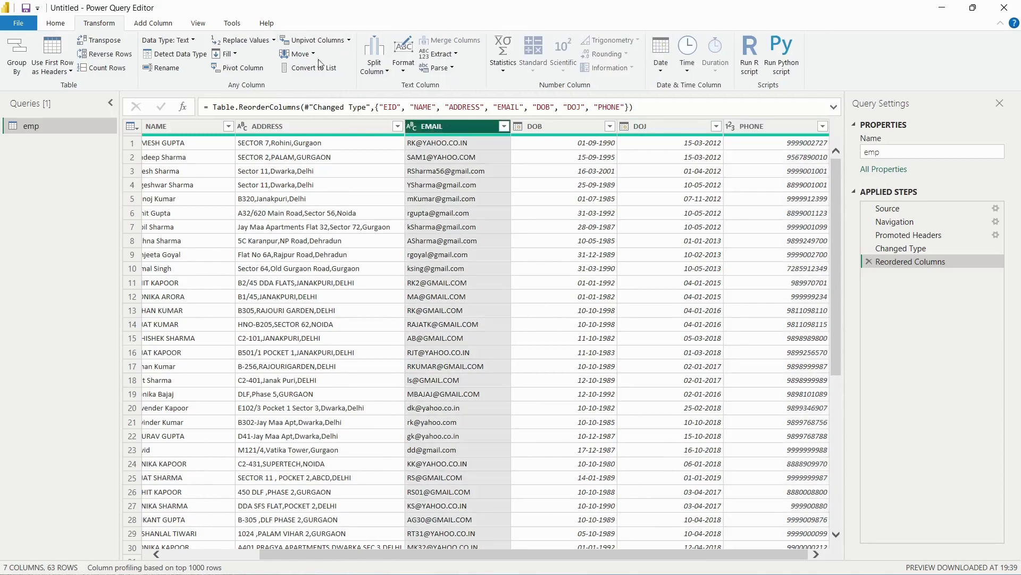
click(300, 53)
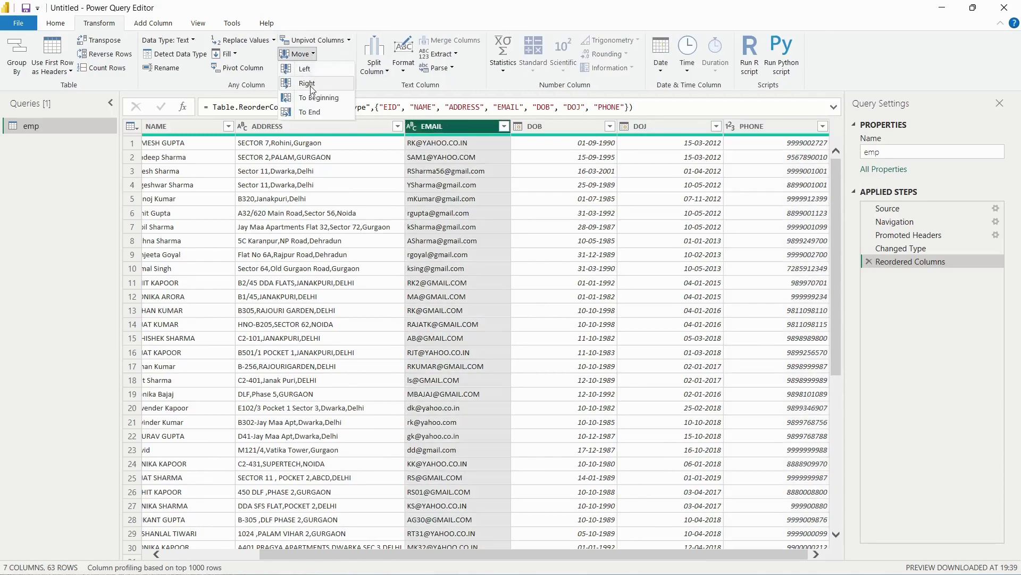
click(312, 86)
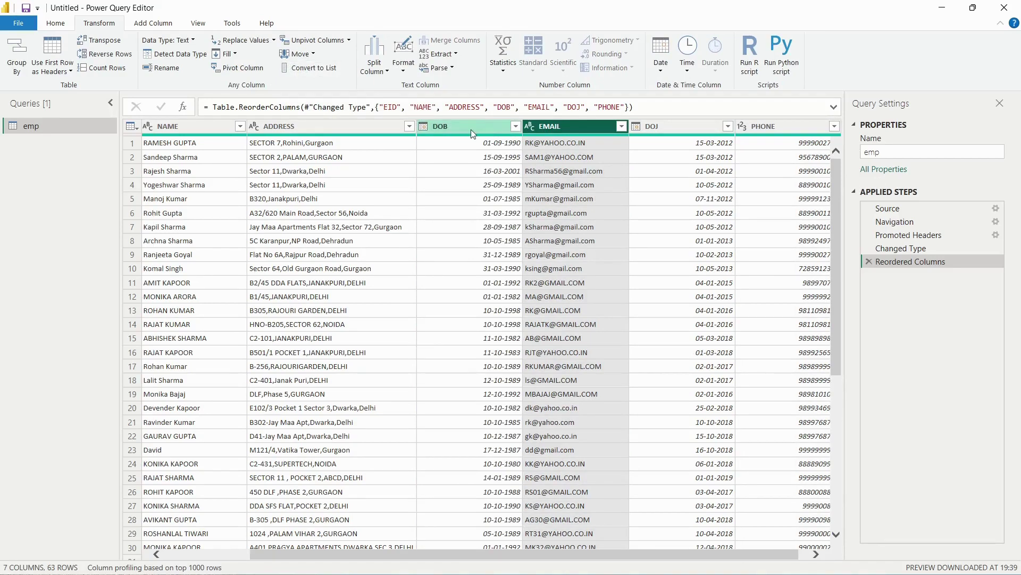
click(300, 54)
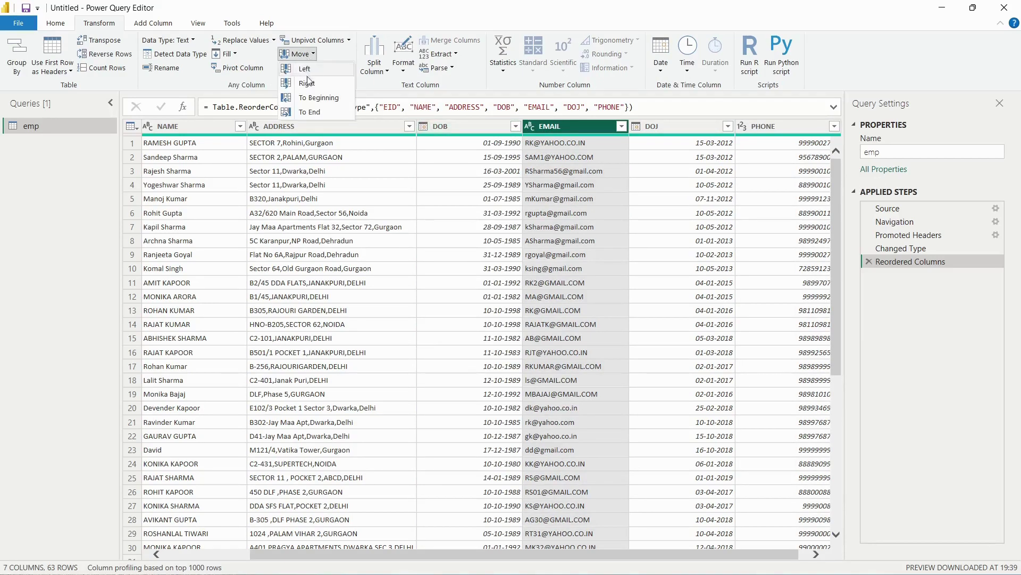
right_click(312, 74)
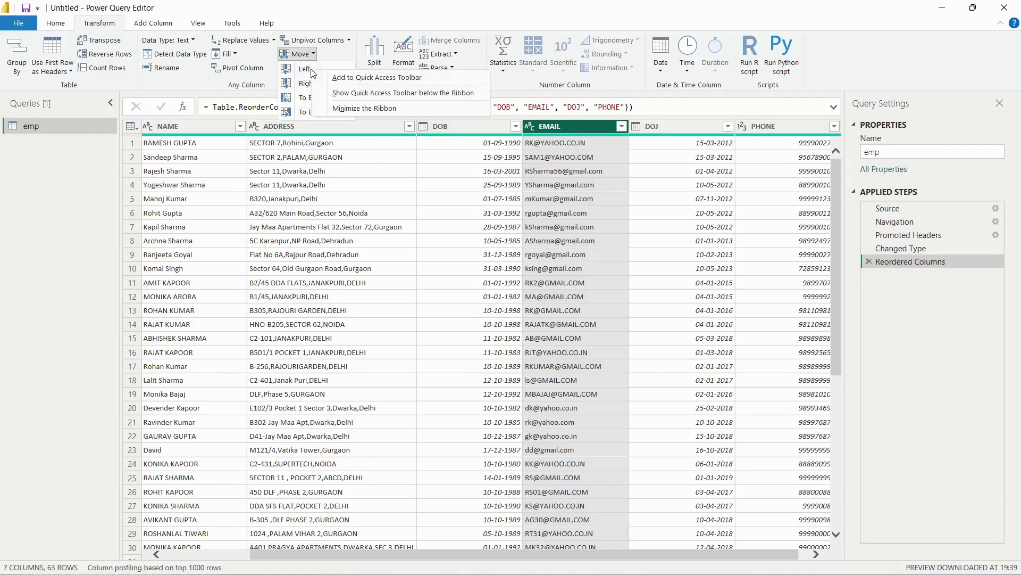
click(304, 69)
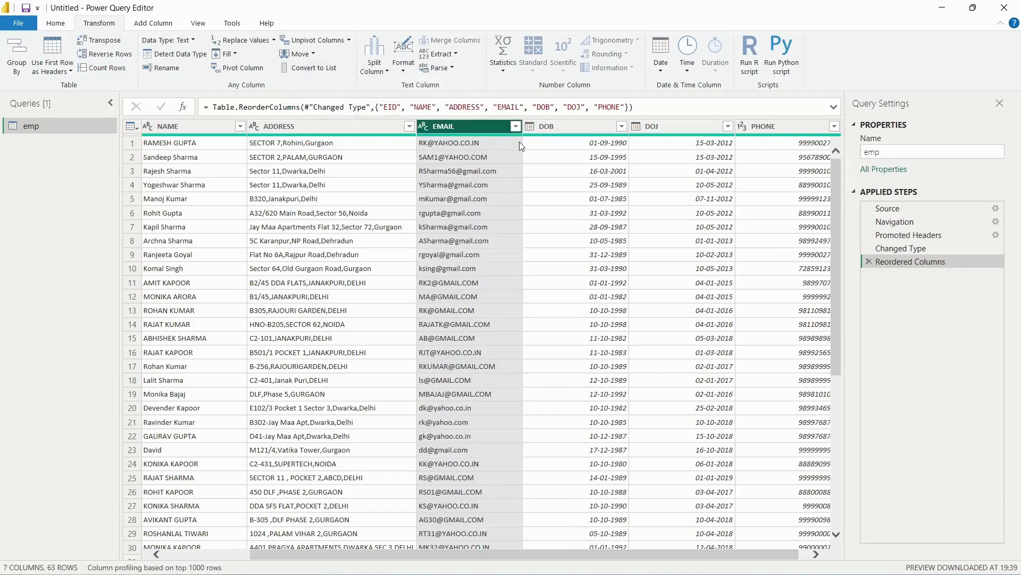